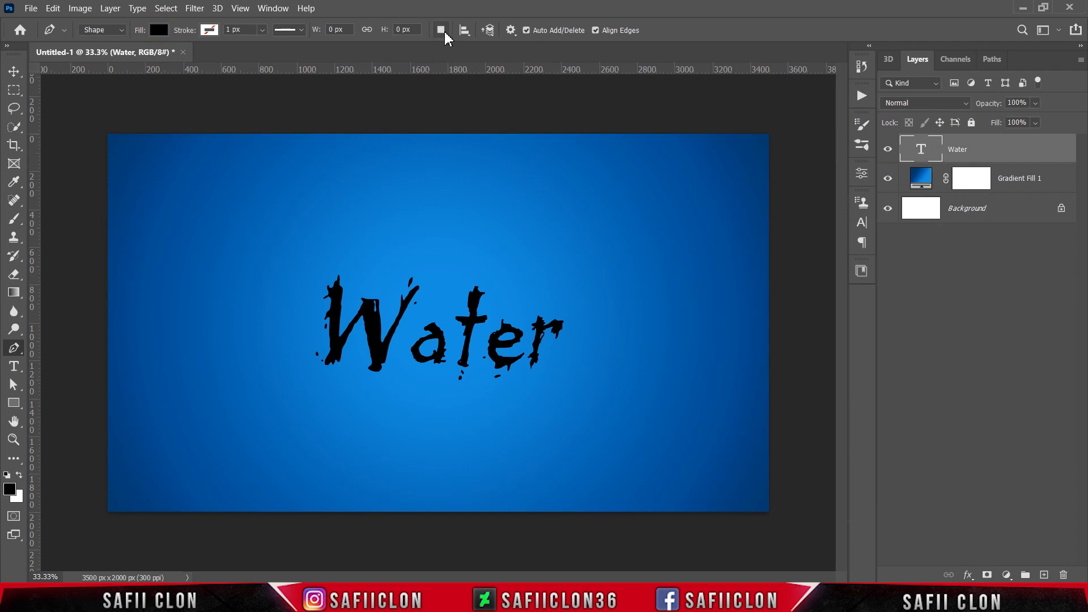
Draw a small black drip shape on a new shape layer below the base of the W with the Pen tool.
left_click(441, 30)
left_click(456, 47)
key("ctrl+plus")
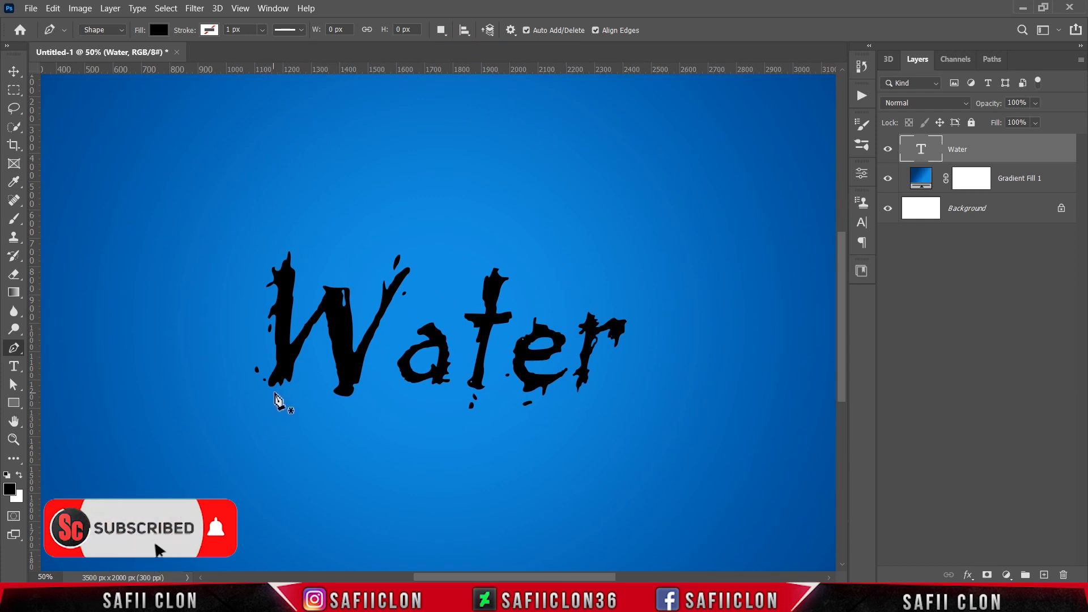
left_click(292, 363)
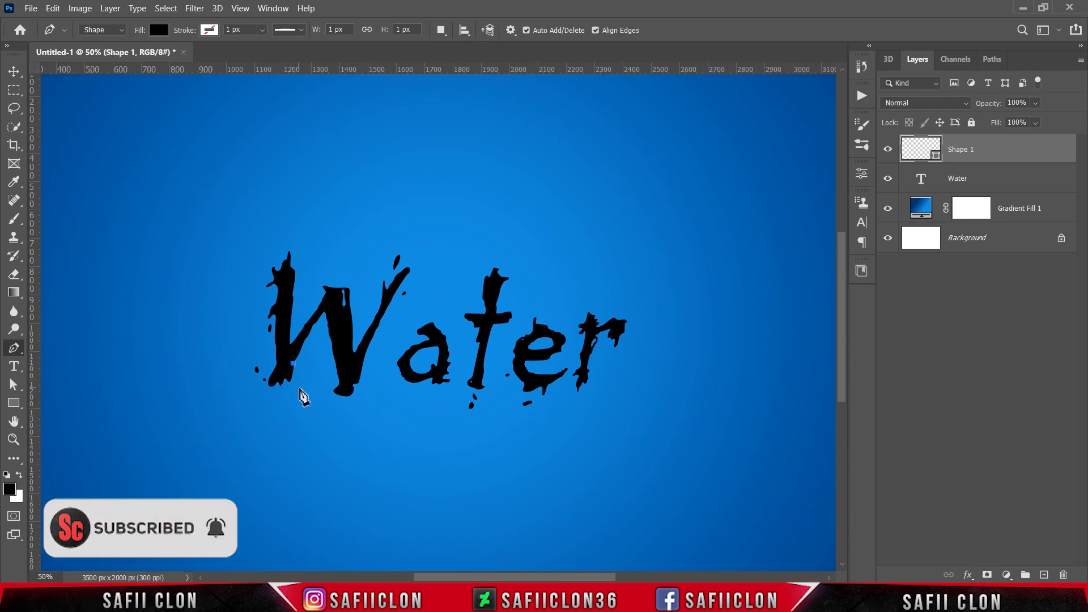
mouse_move(297, 390)
left_mouse_down()
mouse_move(285, 399)
mouse_move(284, 380)
mouse_move(294, 382)
left_mouse_up()
left_click(288, 363)
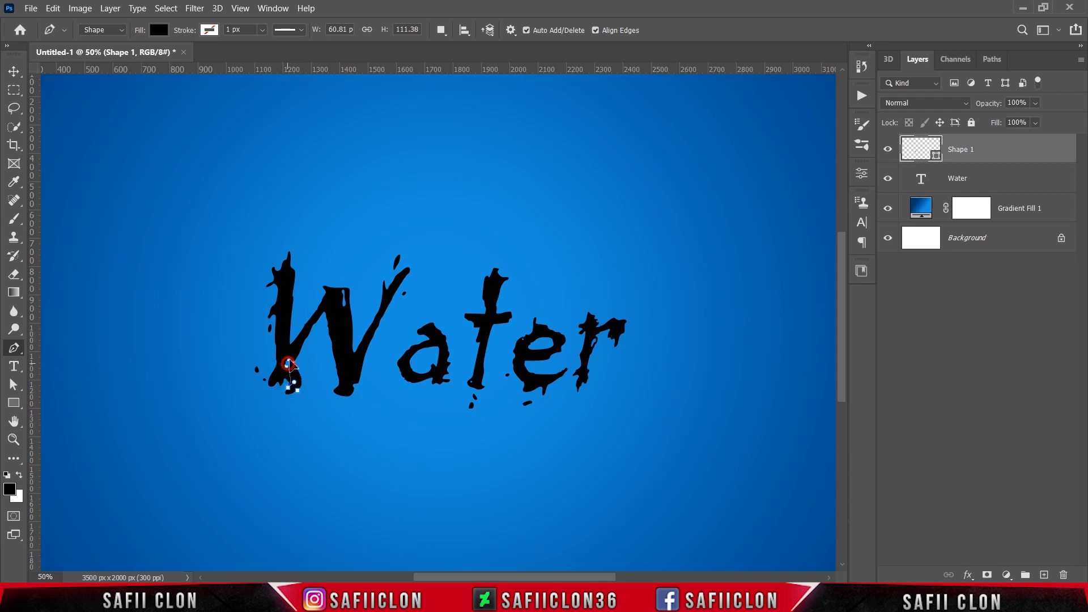
left_click(293, 363)
Switch the path operation to Combine Shapes and draw a long curved drip below the 'te' letters.
left_click(441, 30)
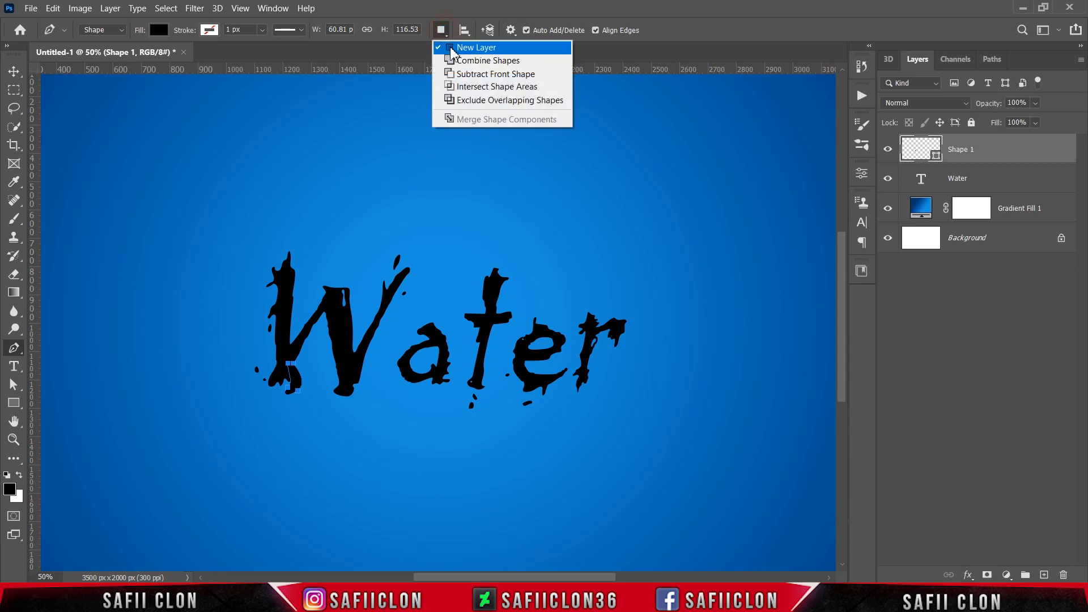
left_click(462, 61)
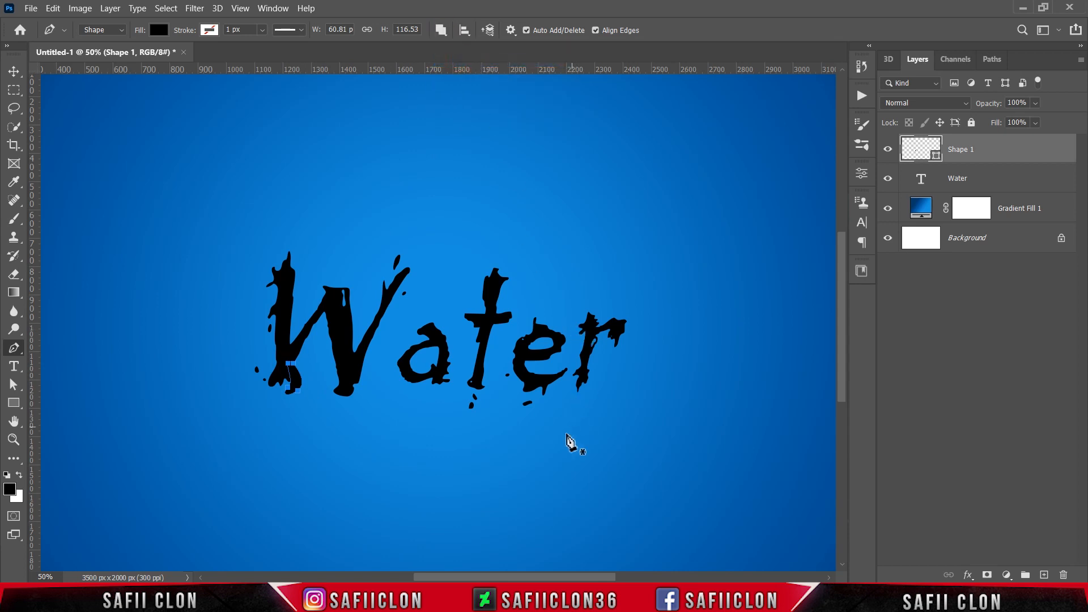
left_click(510, 431)
left_click_drag(536, 423, 550, 413)
left_click_drag(571, 404, 584, 406)
left_click(560, 424)
left_click_drag(511, 431, 506, 408)
Add a curled splash shape above the 'e' on the same shape layer.
left_click(543, 297)
left_click_drag(565, 290, 566, 272)
left_click_drag(581, 290, 577, 302)
left_click_drag(545, 312, 537, 296)
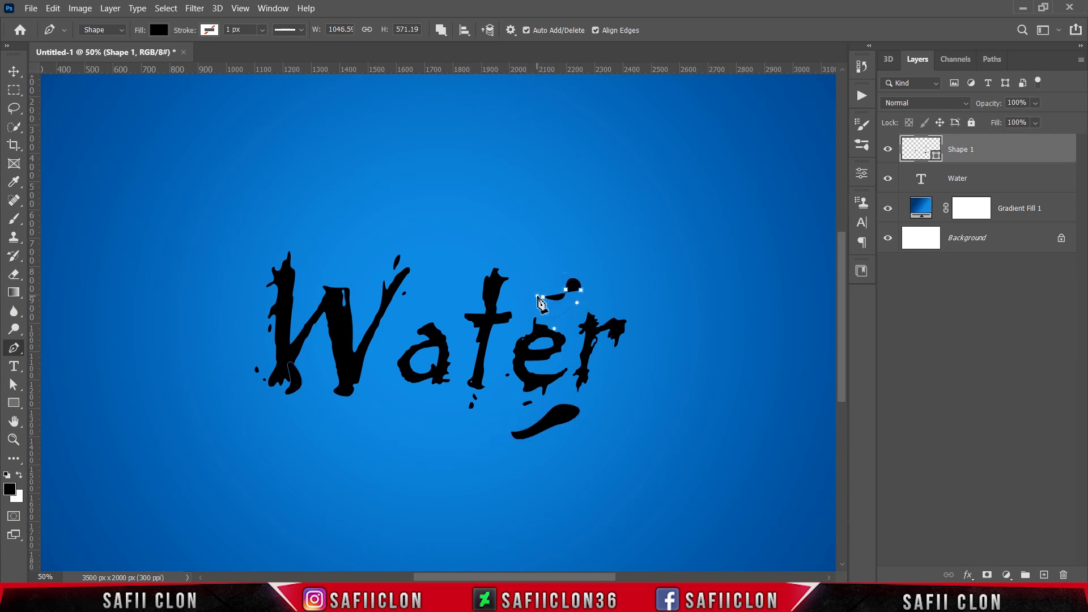
left_click(541, 297)
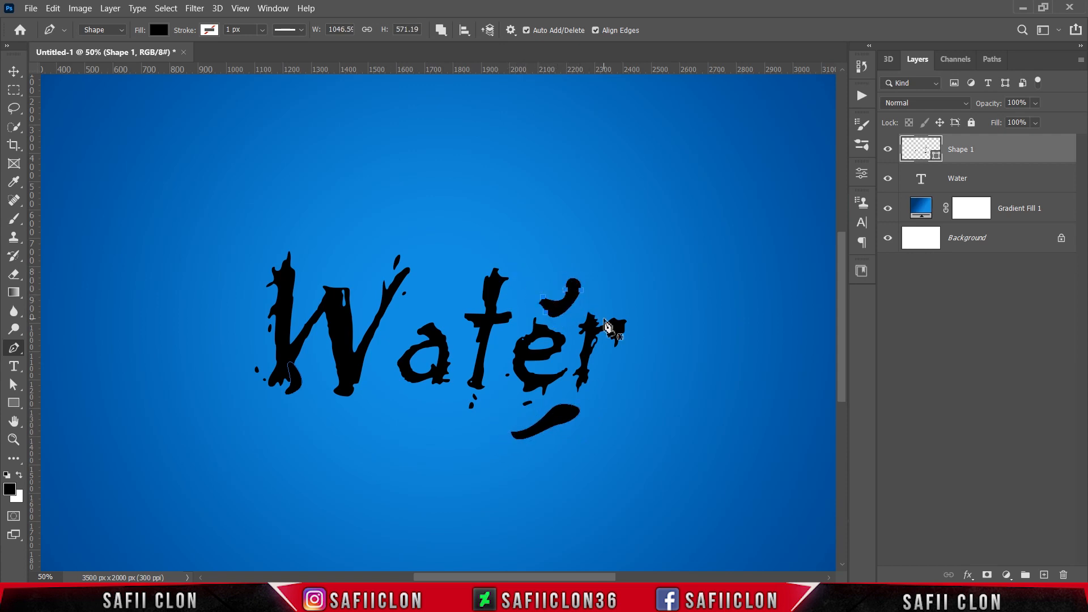
Add a thin splash shape above the 'a'.
left_click(408, 311)
left_click_drag(426, 283, 443, 275)
left_click(436, 293)
left_click(407, 310)
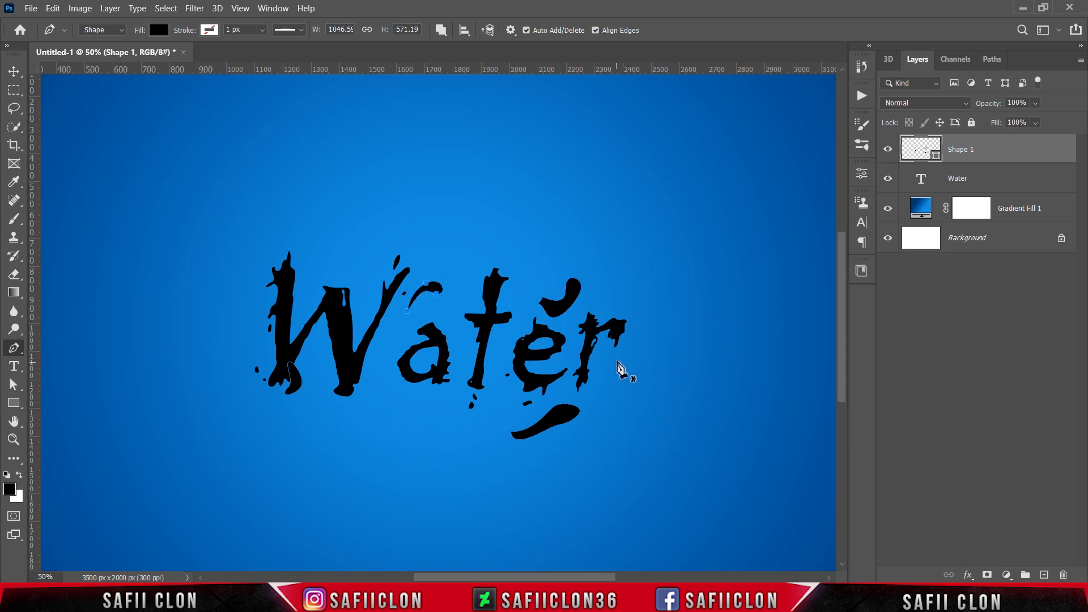
Add splash drips at the top of the W and extend the drip below the word.
left_click(285, 240)
left_click(278, 256)
left_click(266, 261)
left_click_drag(262, 252, 293, 225)
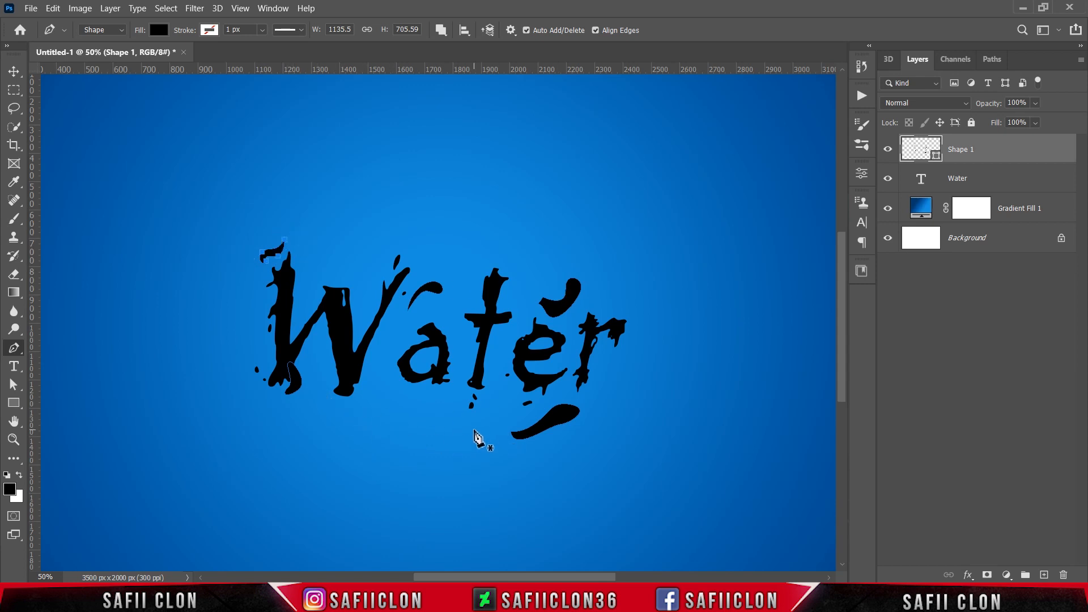
left_click(482, 430)
left_click(509, 421)
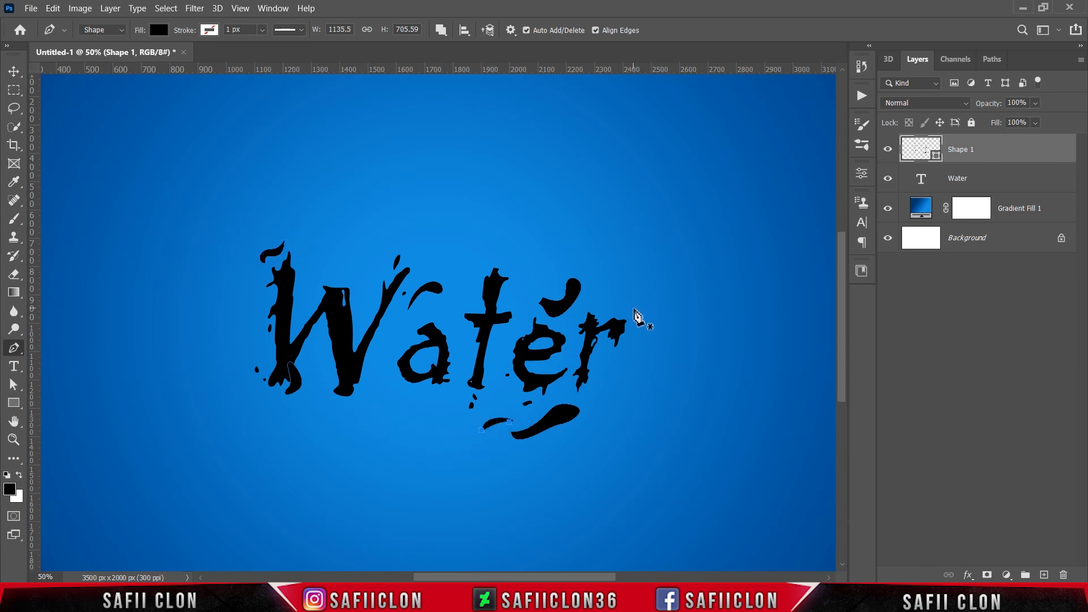
Add splash drips along the left side of the W.
left_click(255, 372)
left_click(261, 362)
left_click(255, 330)
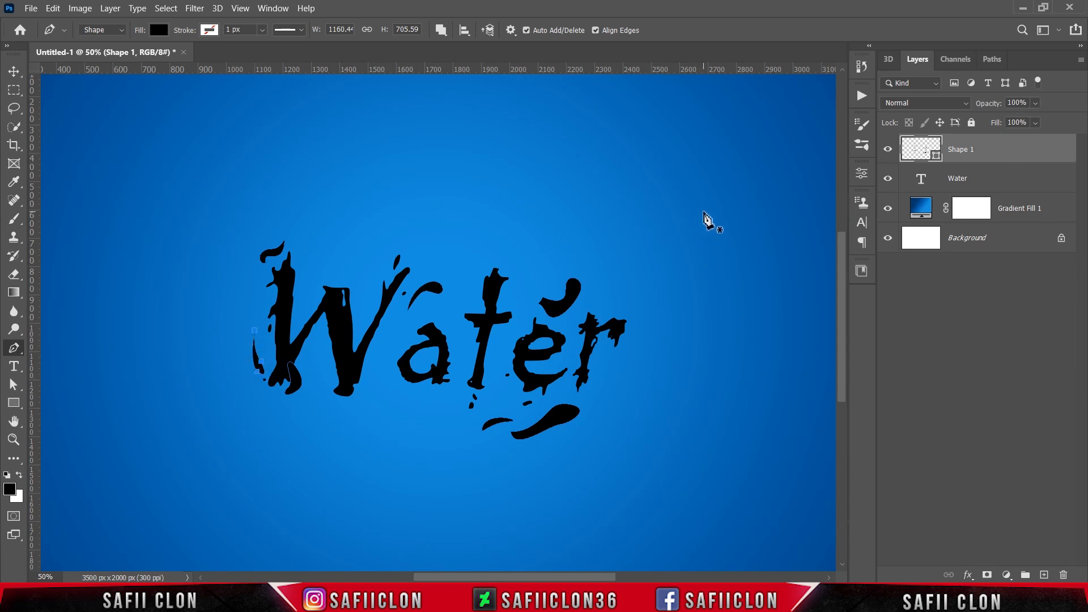
Group the splash shape layer together with the Water text layer.
left_click(888, 149)
left_click(888, 149)
left_click(996, 180, "shift")
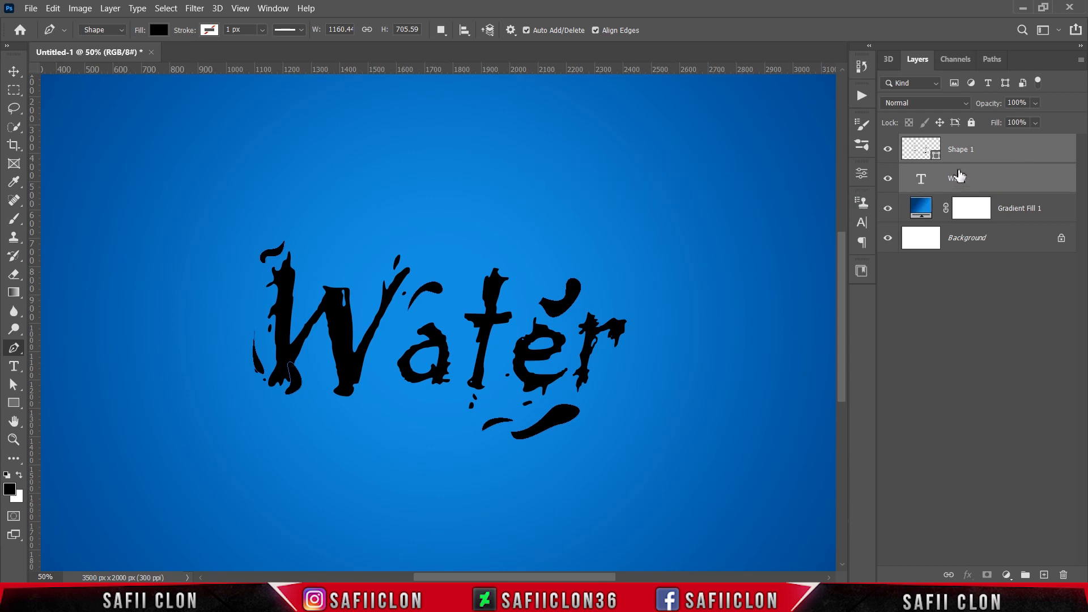
key("ctrl+g")
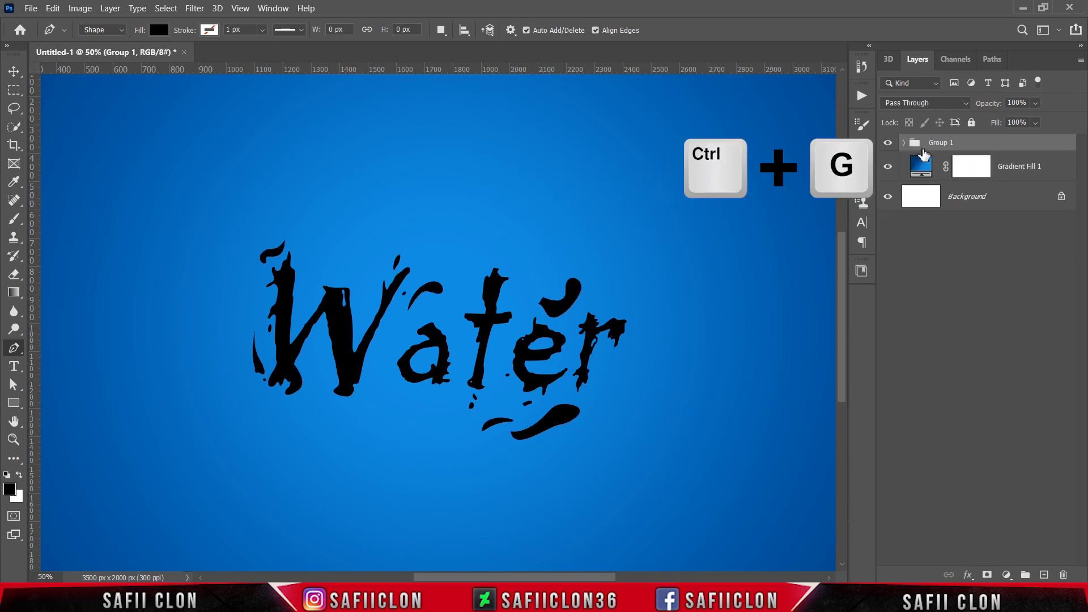
Rename the new group as TEXT.
double_click(942, 143)
type("TEX")
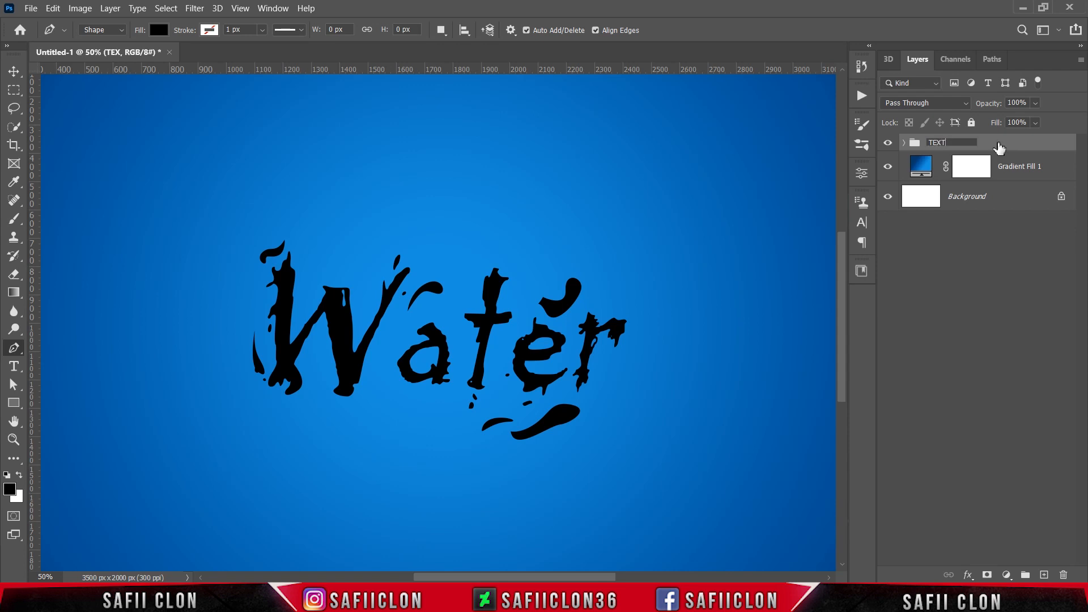
type("T")
left_click(998, 146)
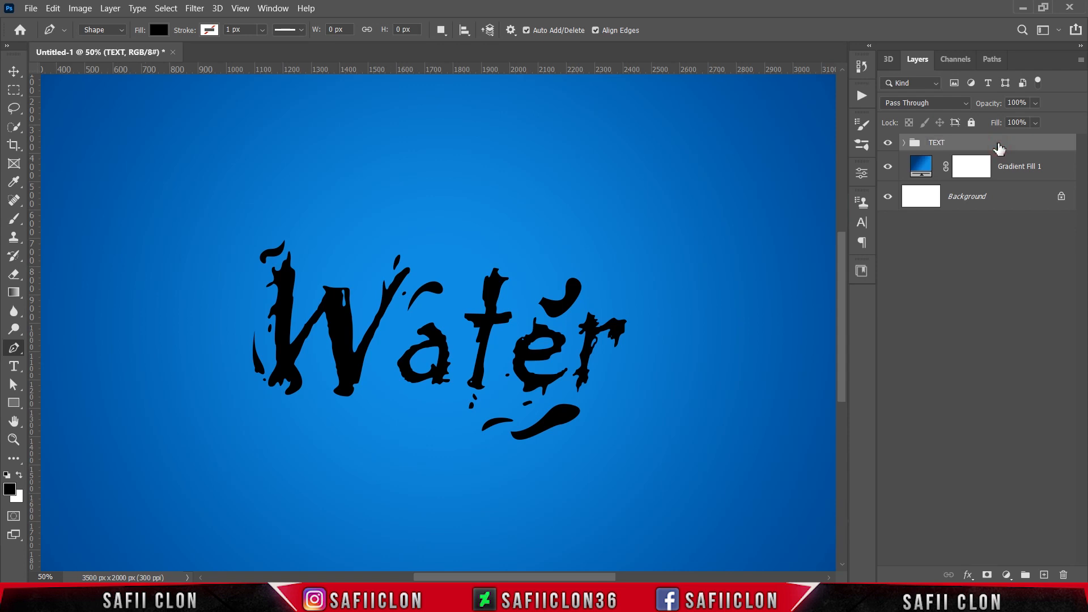
Move the TEXT group slightly upward with Free Transform and commit it.
key("ctrl+minus")
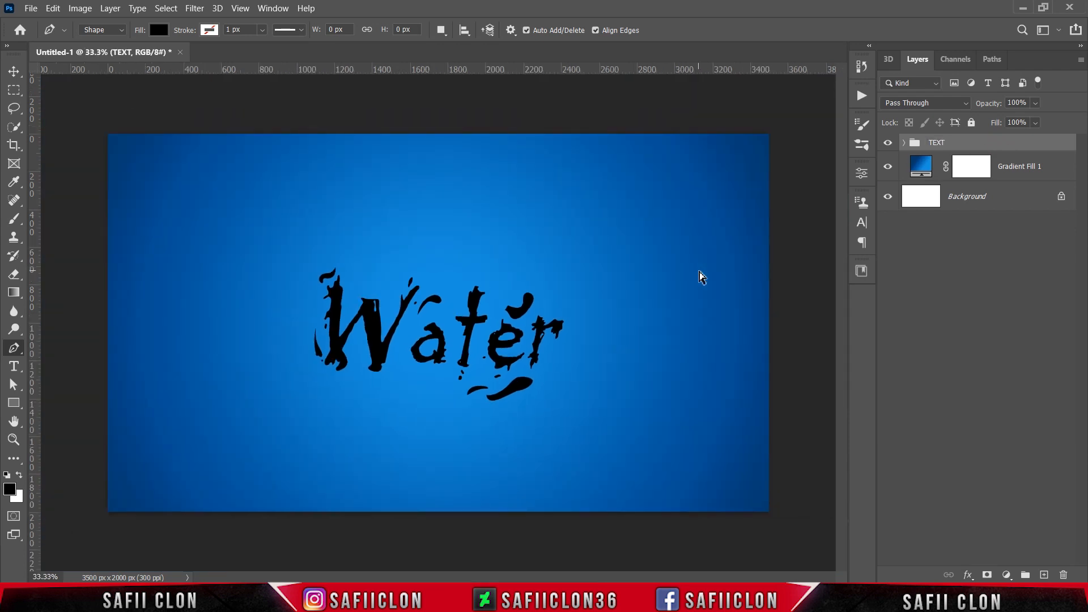
key("ctrl+t")
left_click_drag(489, 360, 488, 341)
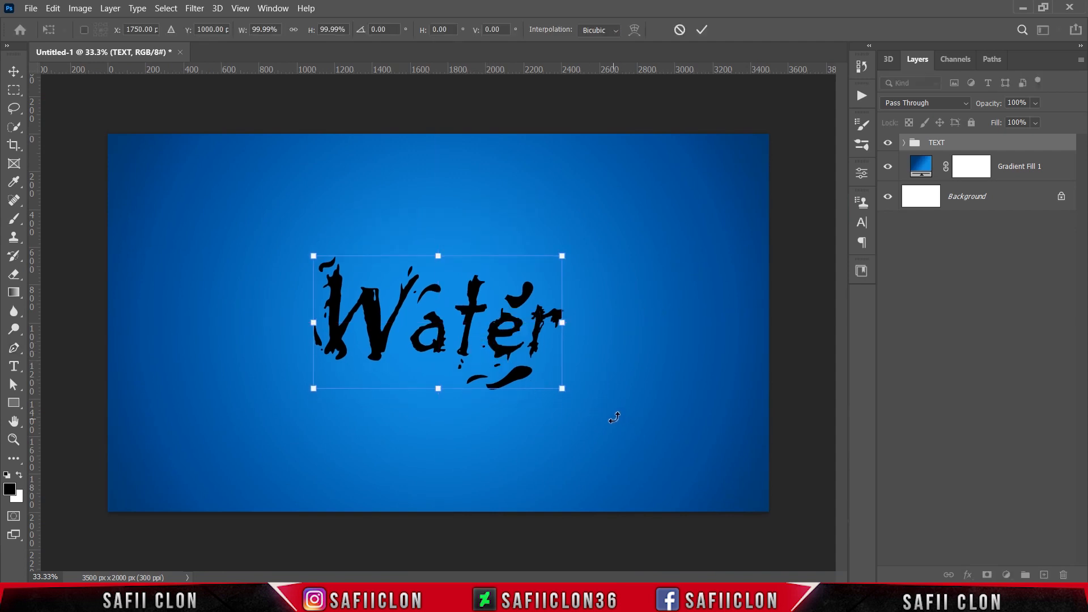
left_click(701, 30)
key("p")
key("ctrl+plus")
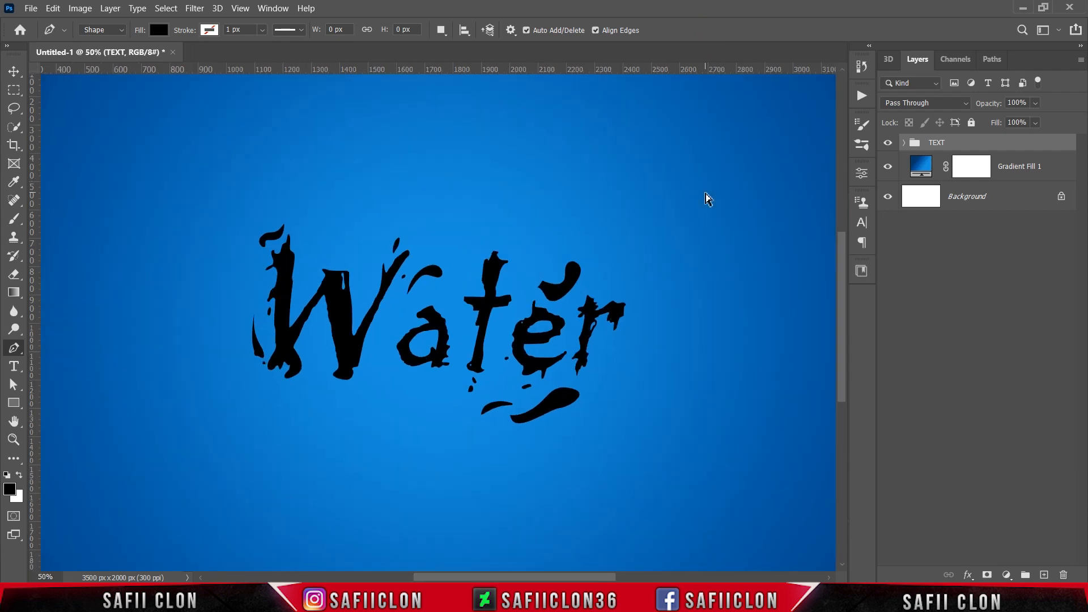
key("ctrl+minus")
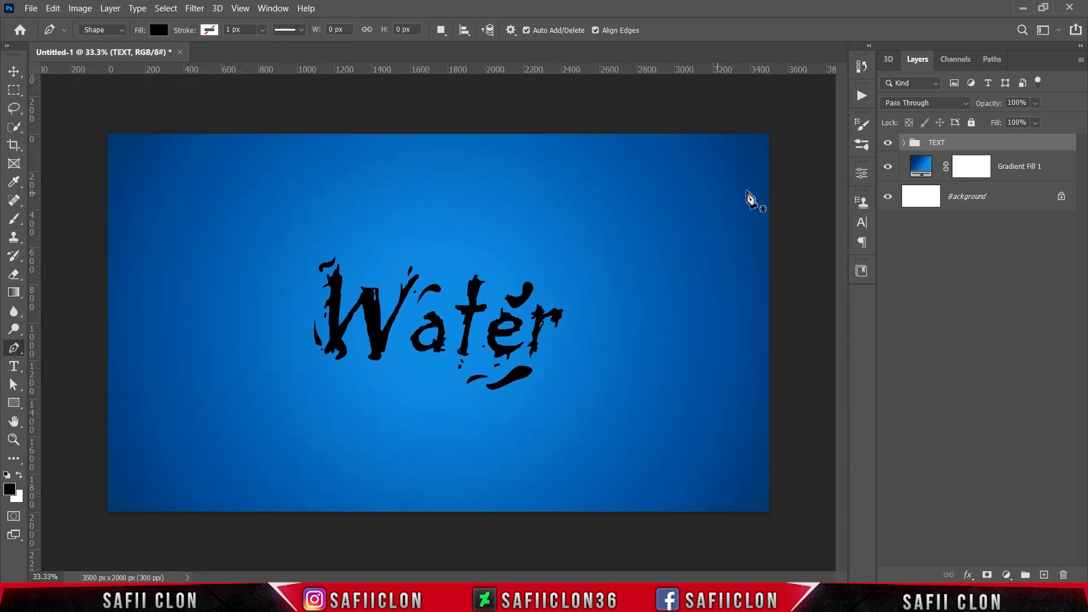
Convert the TEXT group to a smart object.
right_click(971, 150)
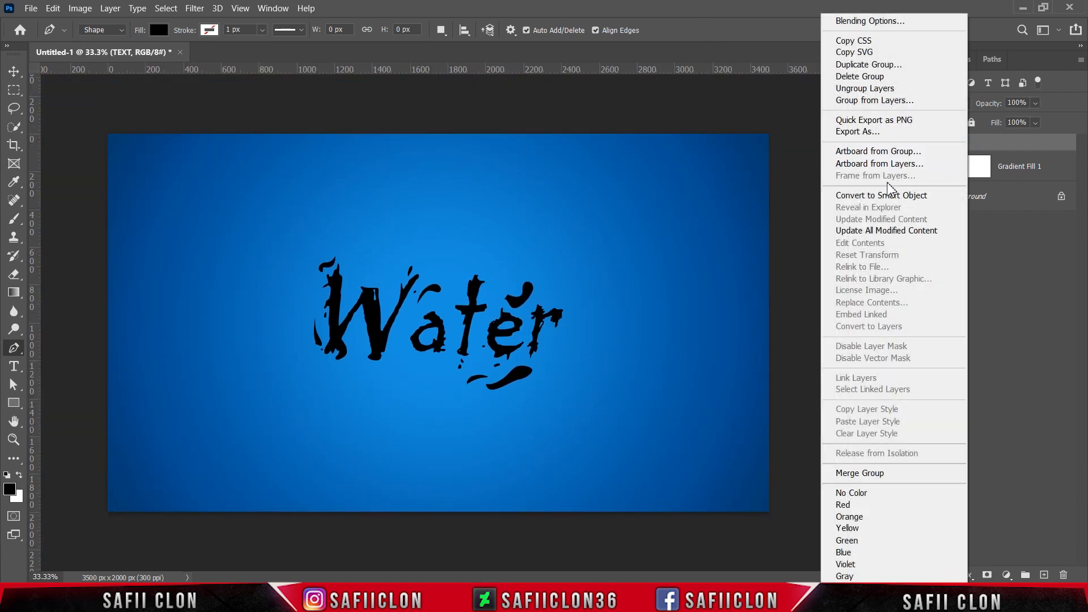
left_click(871, 199)
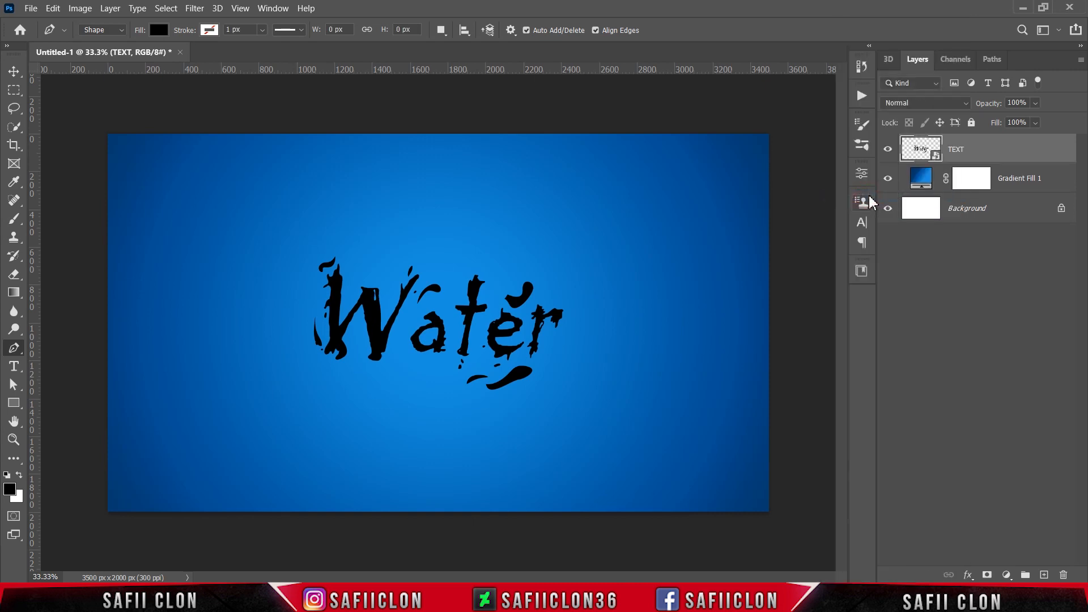
Open the layer's blending options and enable Bevel & Emboss with the Inner Bevel style.
right_click(1003, 150)
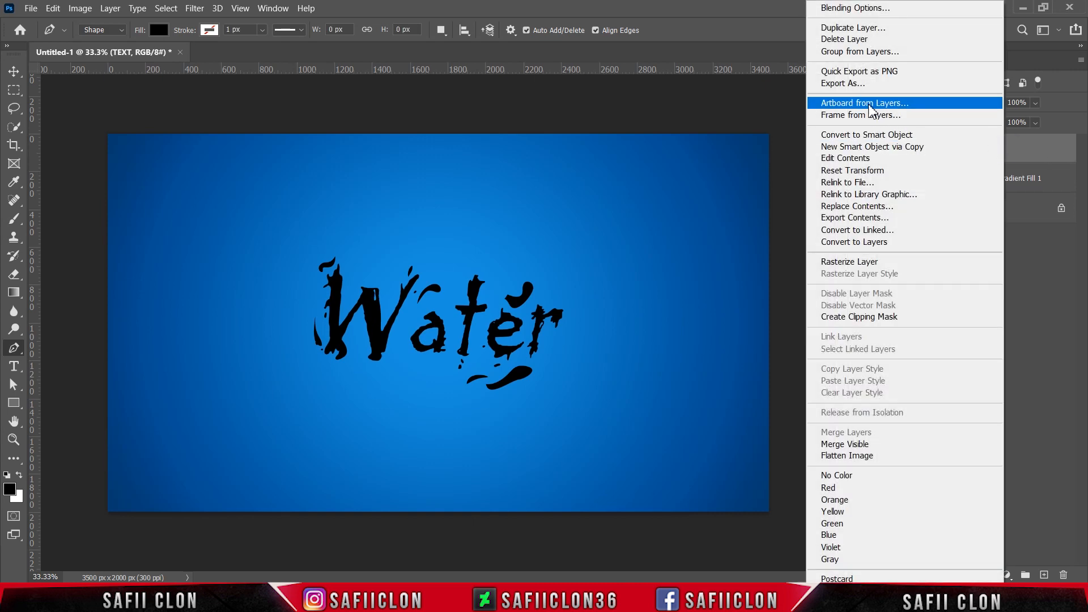
left_click(849, 12)
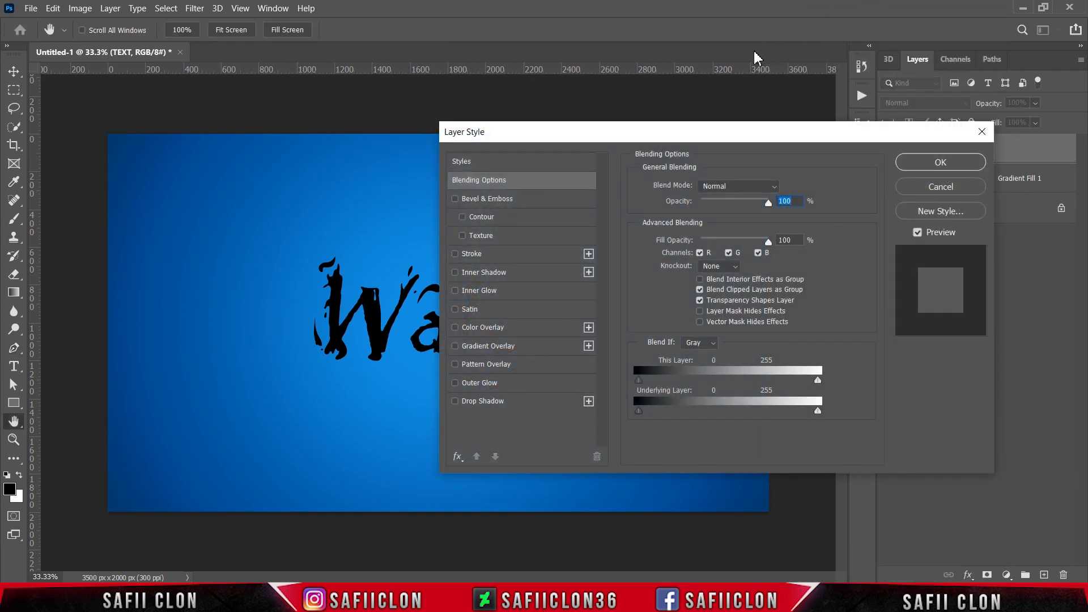
left_click_drag(596, 138, 795, 120)
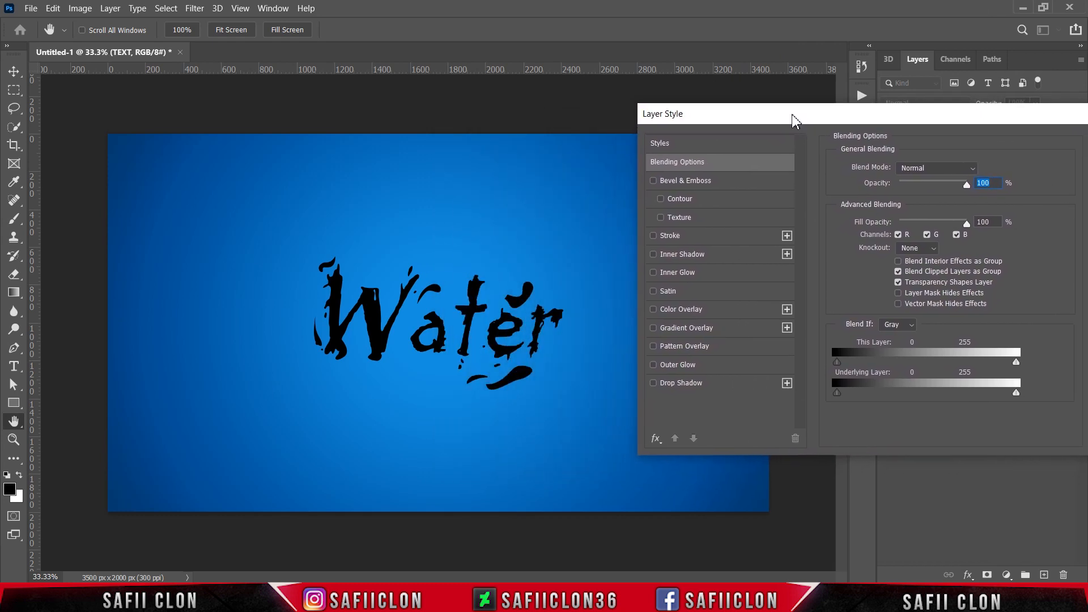
left_click(712, 182)
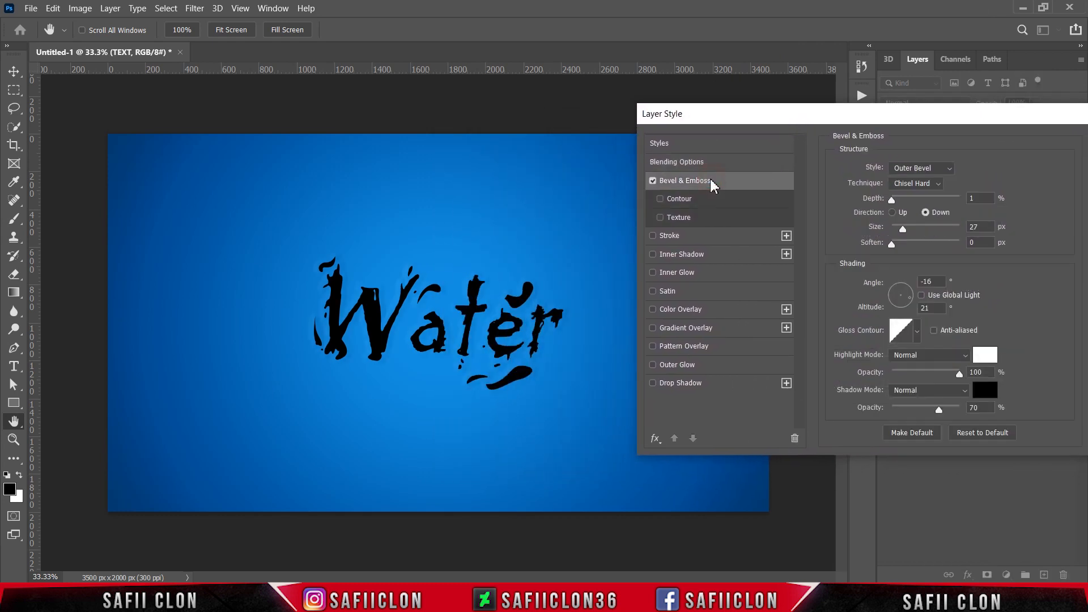
left_click(909, 170)
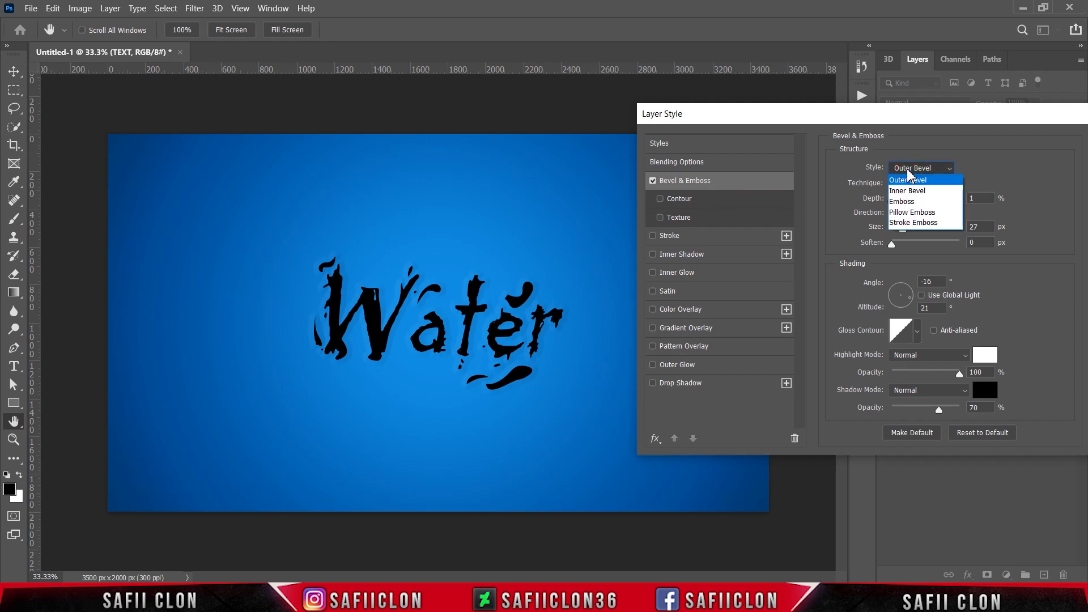
left_click(905, 192)
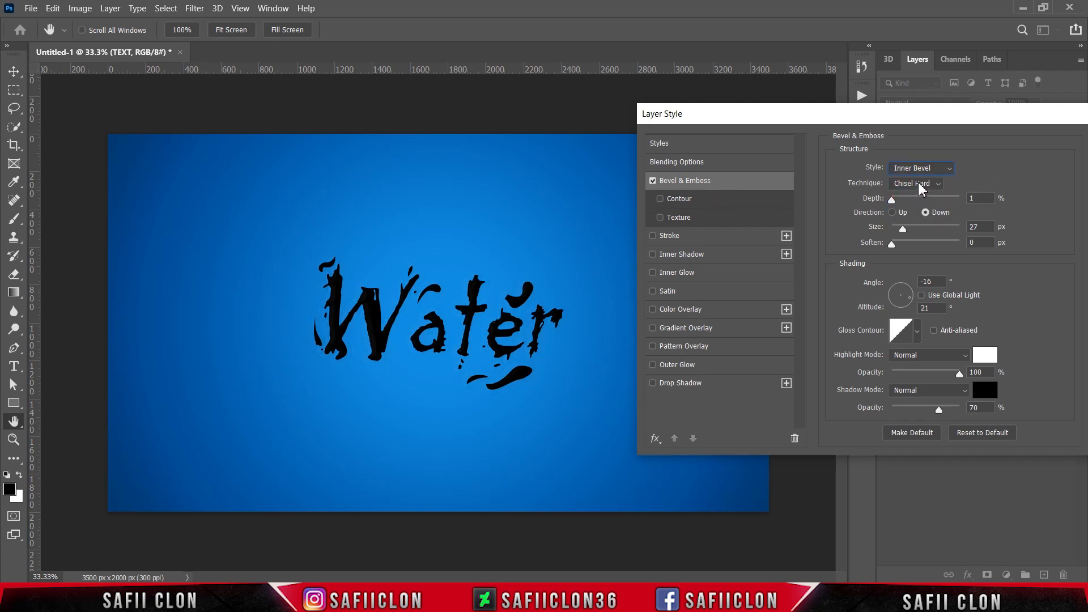
Set the bevel technique to Smooth, depth to 532% and direction to Up.
left_click(918, 185)
left_click(907, 196)
left_click_drag(894, 203, 928, 199)
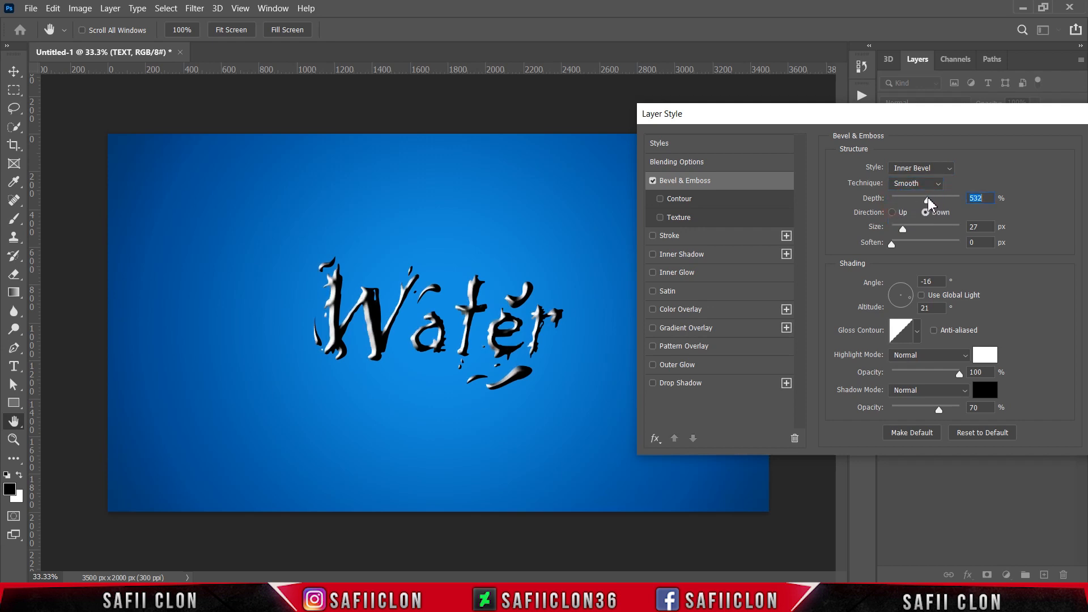
left_click(894, 213)
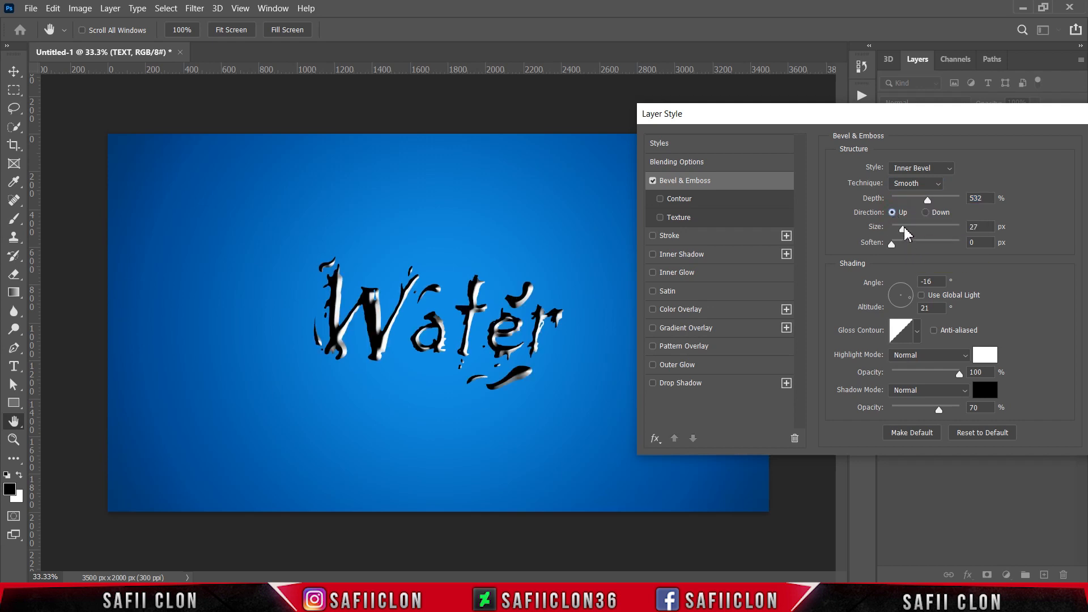
Set the bevel size to 65 px, soften to 1 px, angle to -164° and altitude to 37°.
left_click_drag(905, 228, 916, 233)
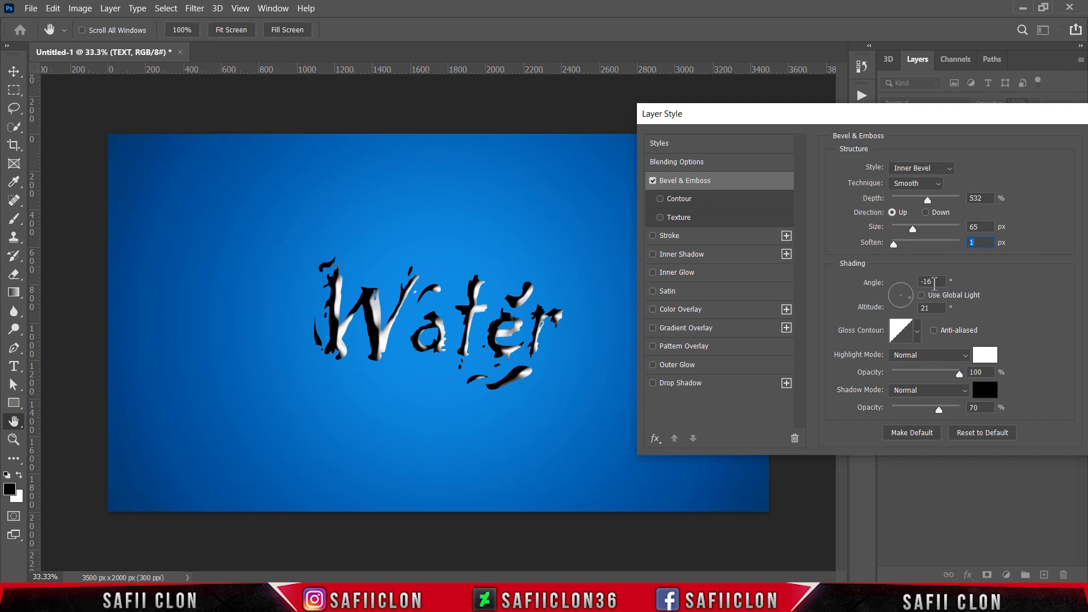
type("-164")
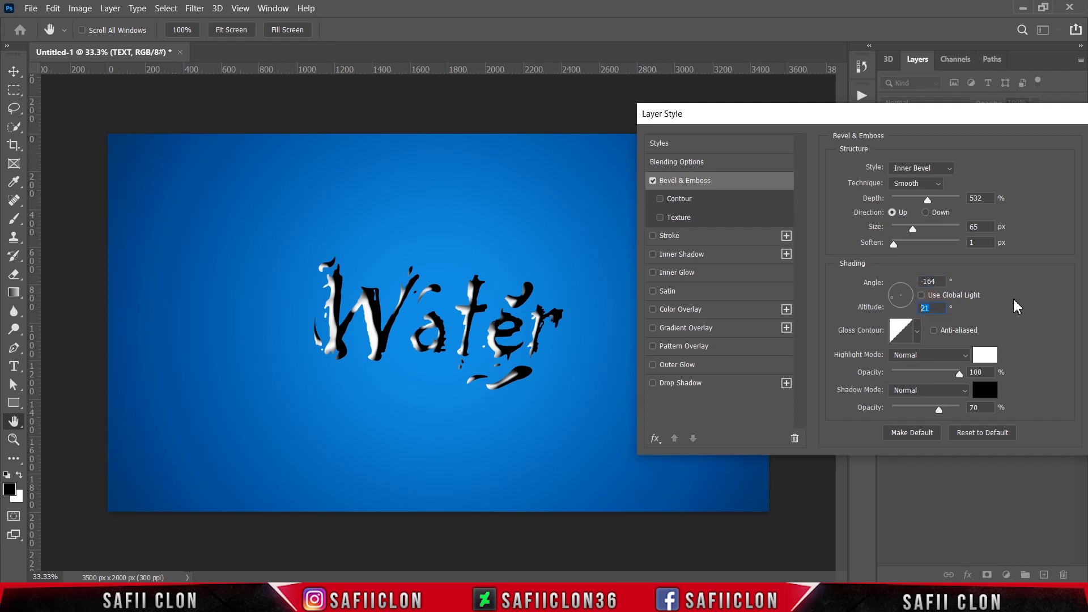
type("37")
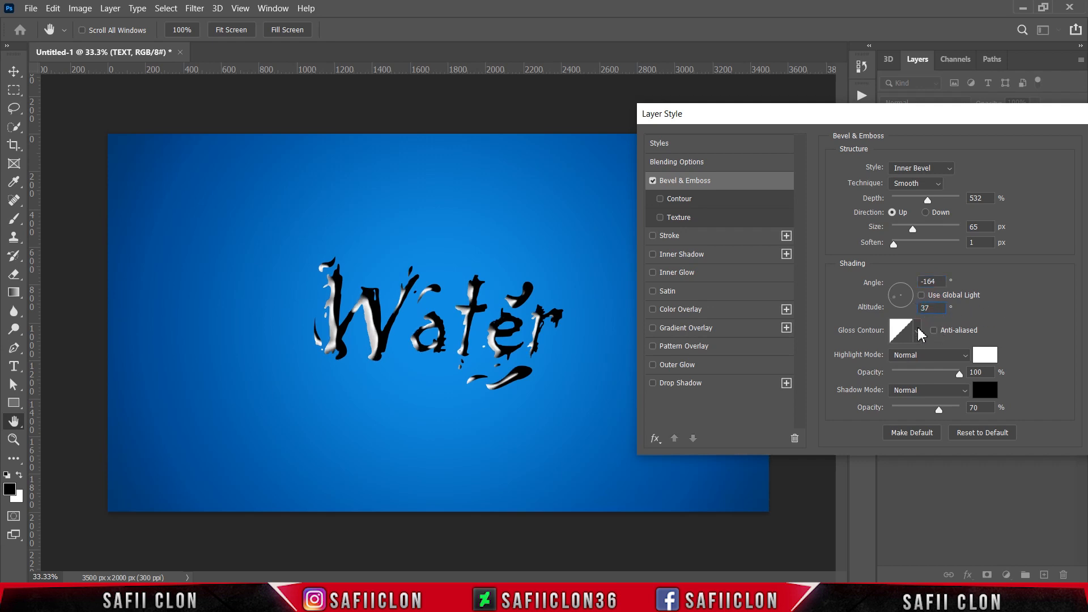
Choose a cone-shaped gloss contour from the contour picker.
left_click(919, 334)
left_click(877, 362)
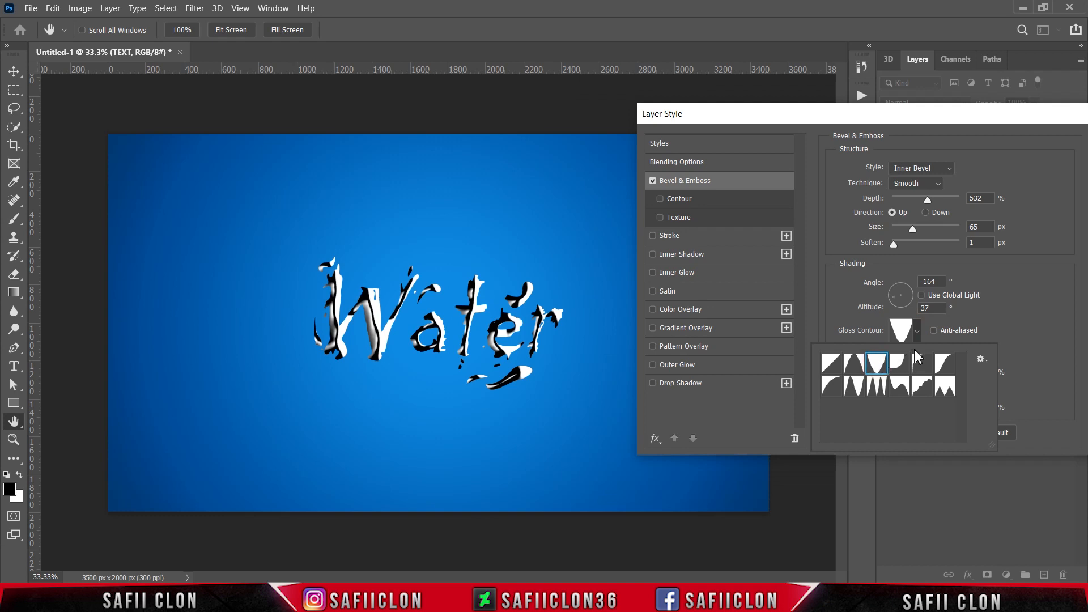
left_click(918, 335)
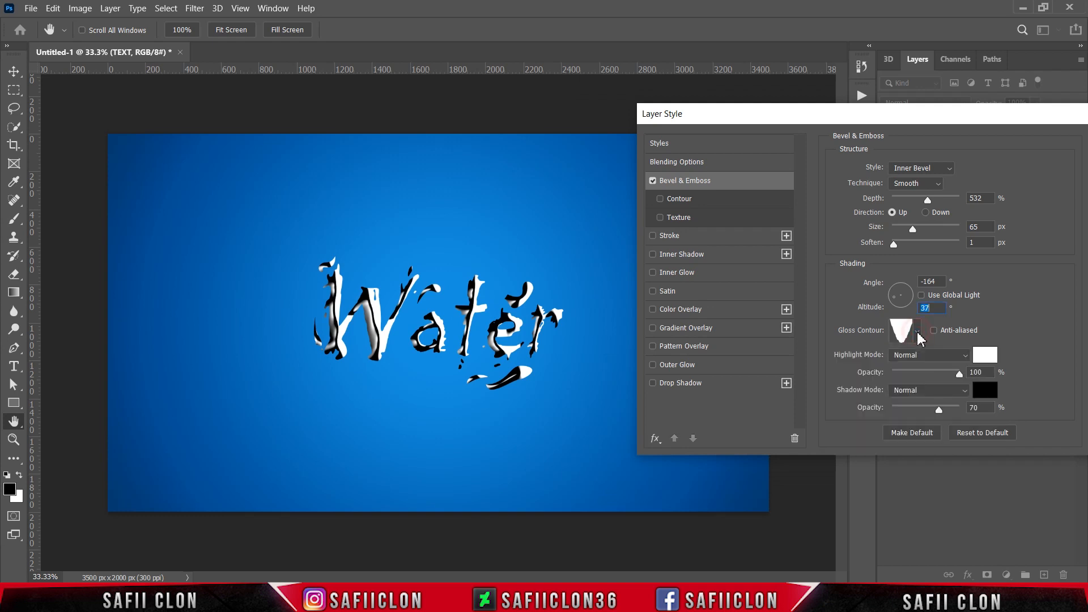
Set the bevel highlight mode to Linear Light and its opacity to 34%.
left_click(936, 356)
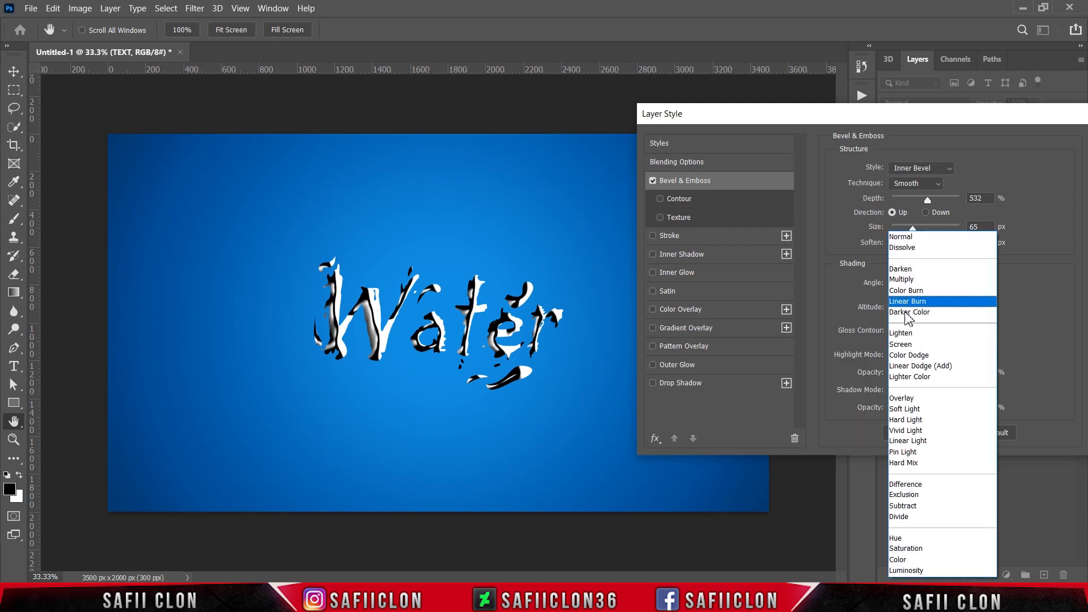
left_click(915, 441)
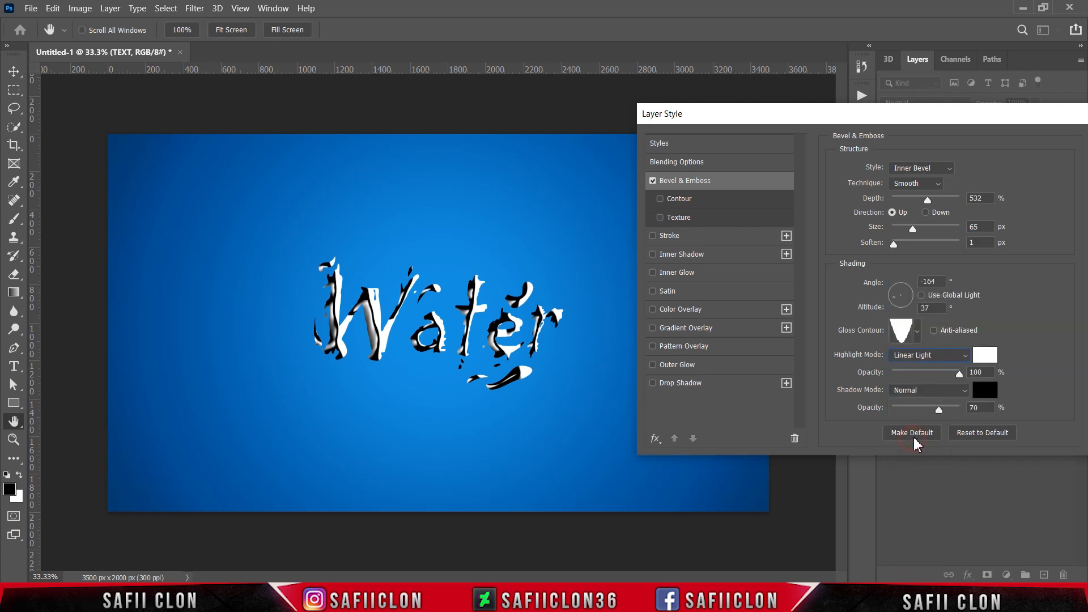
left_click(987, 357)
left_click_drag(673, 227, 580, 121)
left_click(907, 121)
left_click_drag(954, 379, 915, 373)
Set the bevel shadow mode to Soft Light, its color to #08334e, and lower the shadow opacity.
left_click(925, 391)
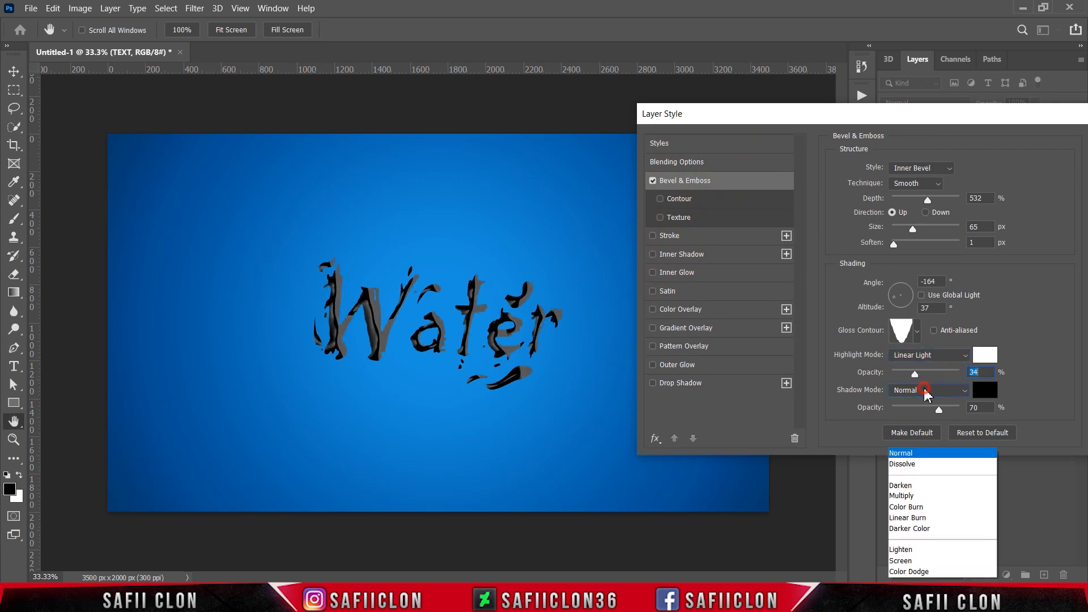
left_click(915, 409)
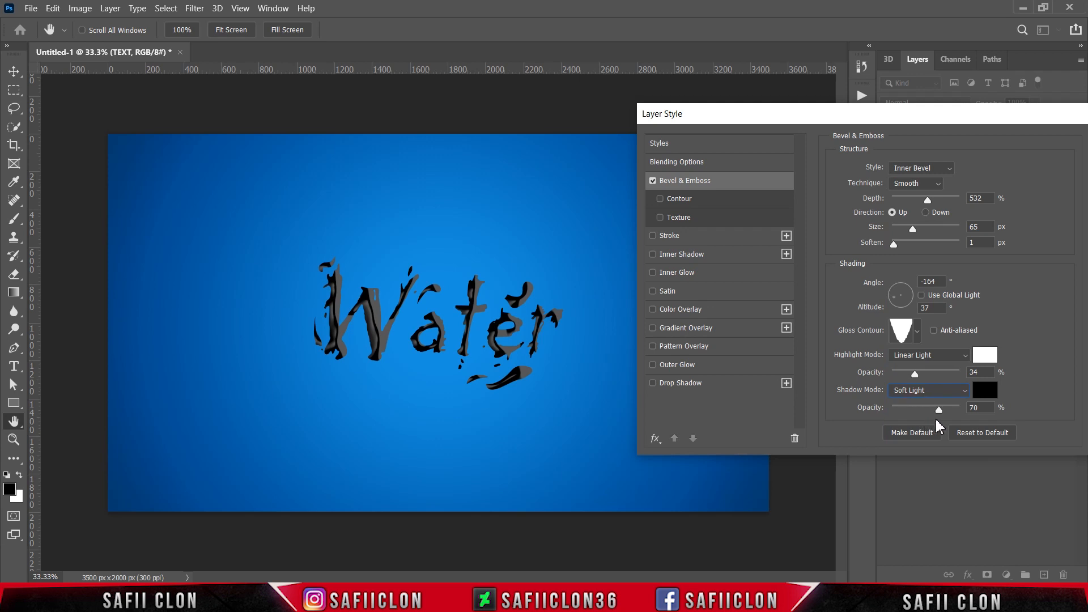
left_click(985, 390)
left_click_drag(844, 349, 801, 353)
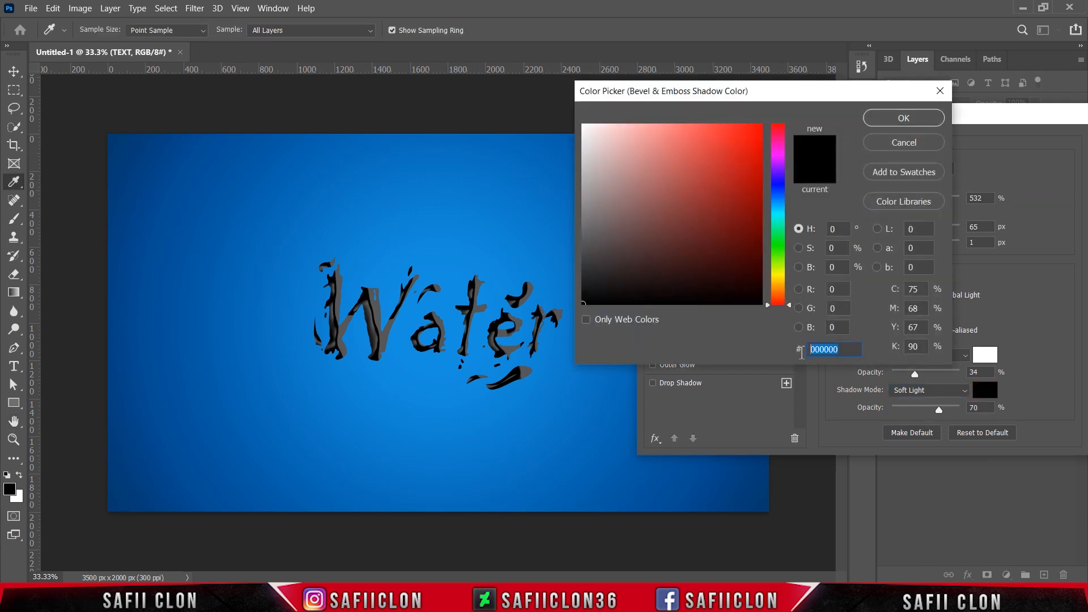
type("0833")
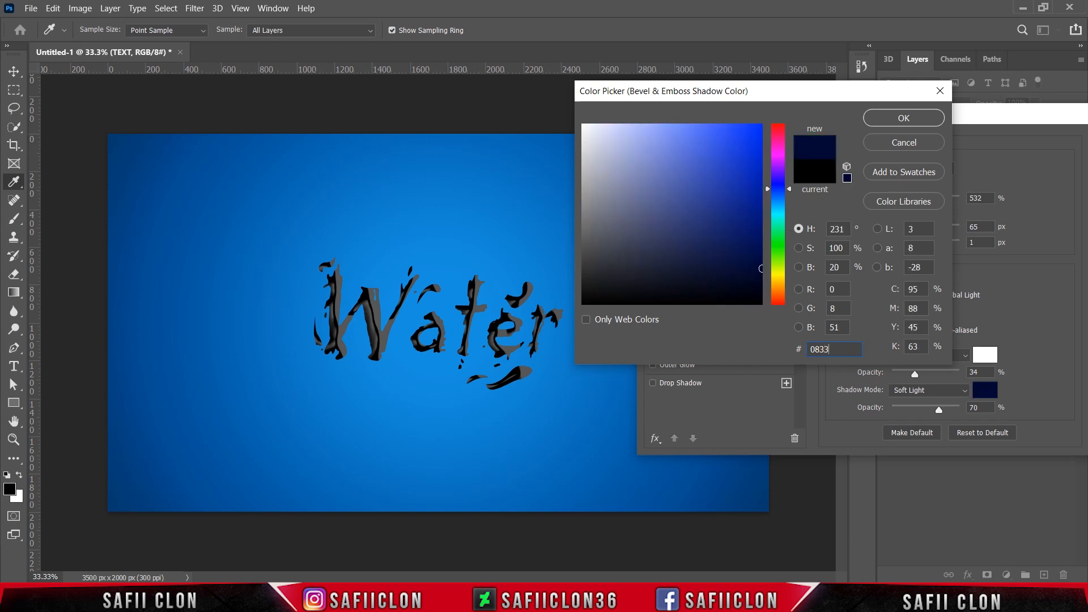
type("4a")
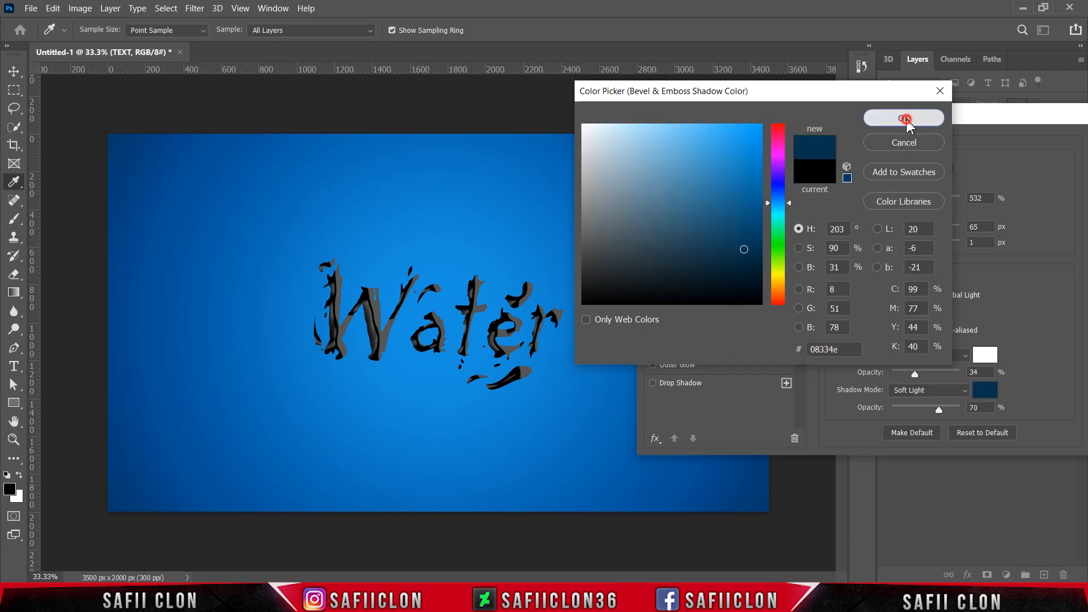
left_click(904, 118)
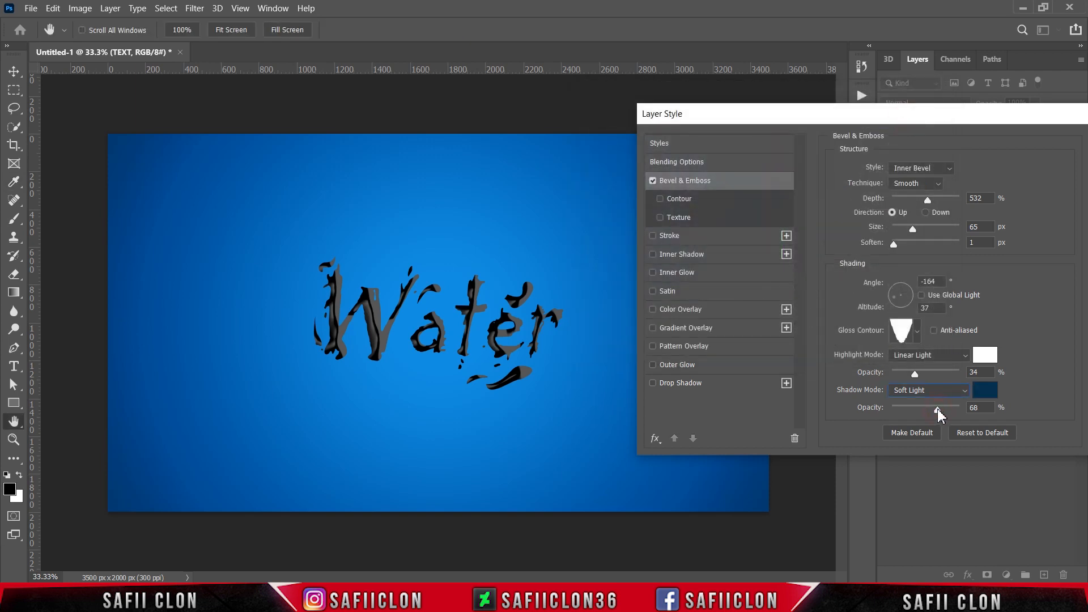
left_click_drag(938, 413, 908, 413)
Enable the bevel Contour, choose a wavy contour preset and set the range to 74%.
left_click(679, 202)
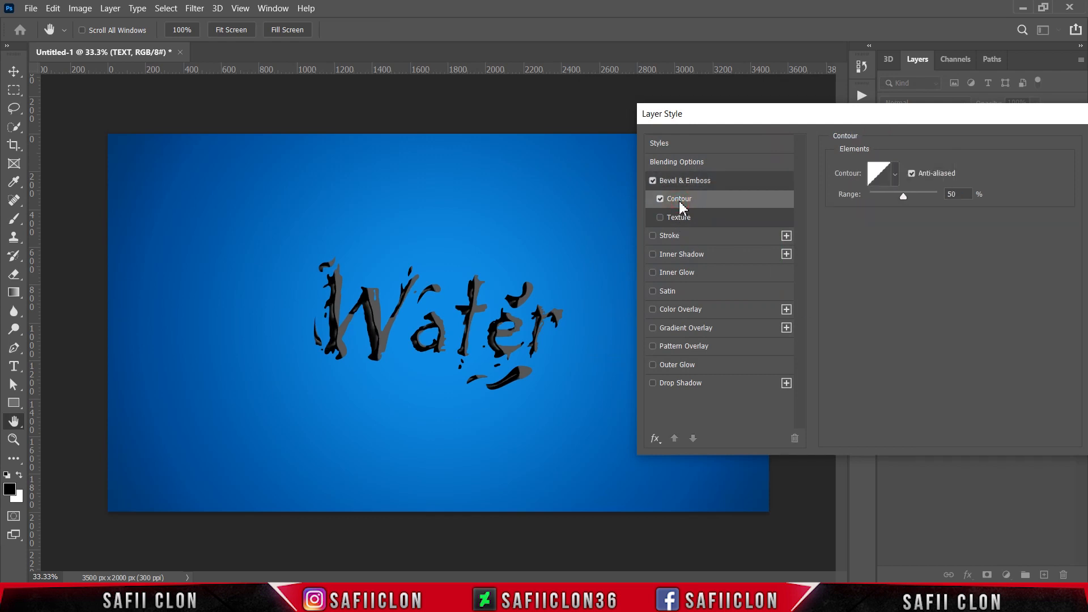
left_click(895, 174)
left_click(878, 229)
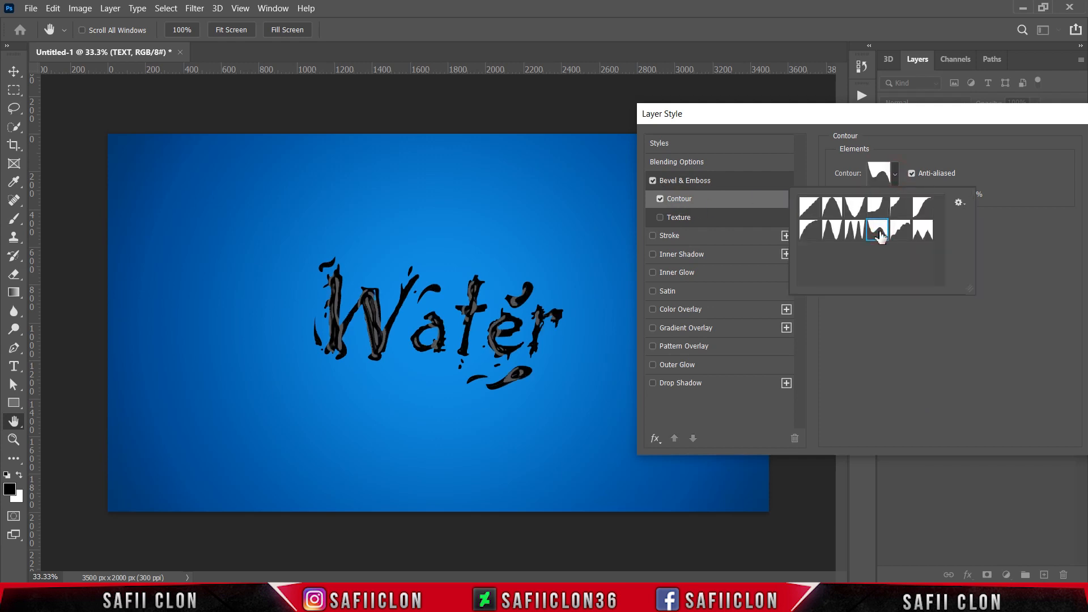
left_click(895, 179)
left_click_drag(904, 198, 920, 195)
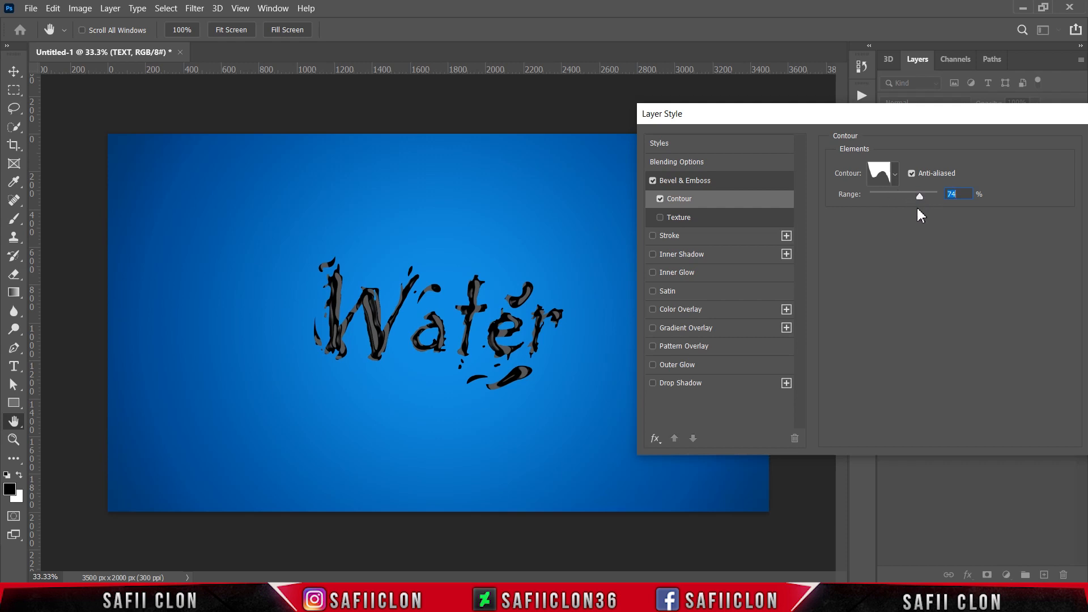
Enable Inner Shadow and set its blend mode to Hard Light.
left_click(540, 305, "ctrl")
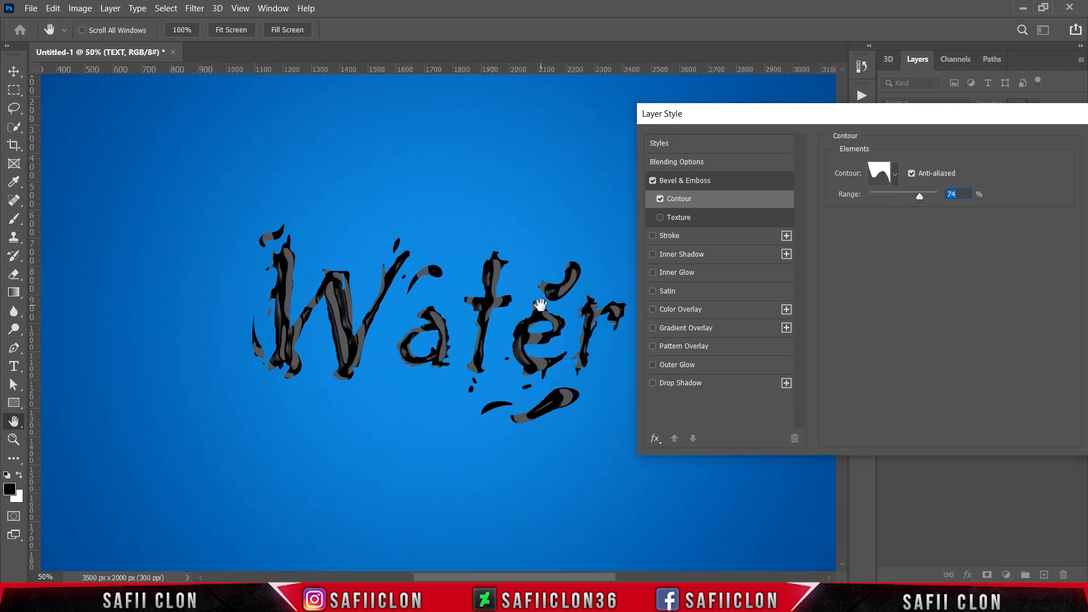
scroll(623, 538, "right", 2)
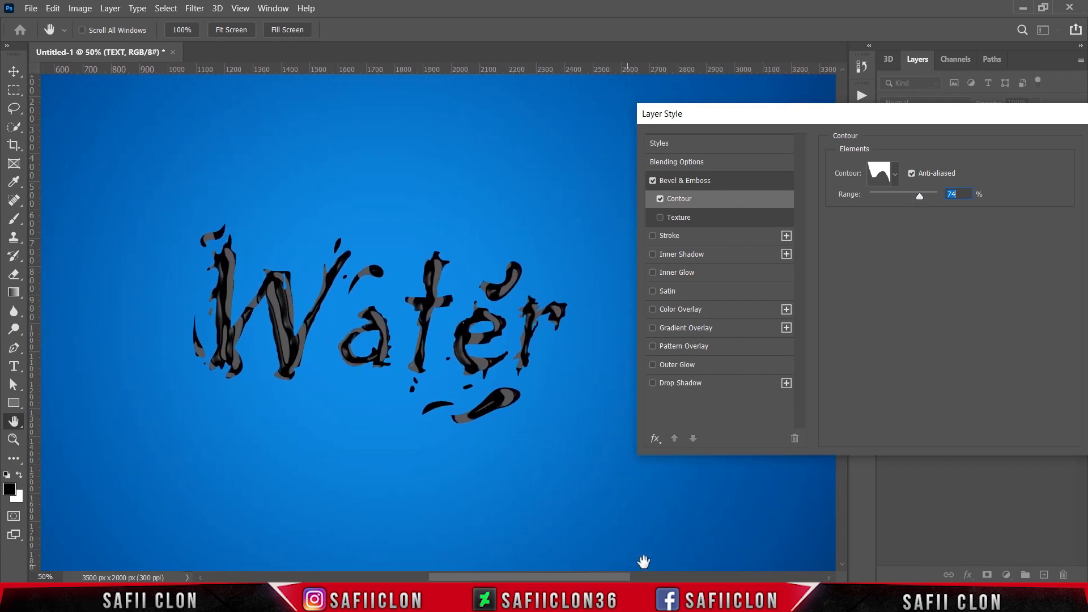
left_click(843, 565)
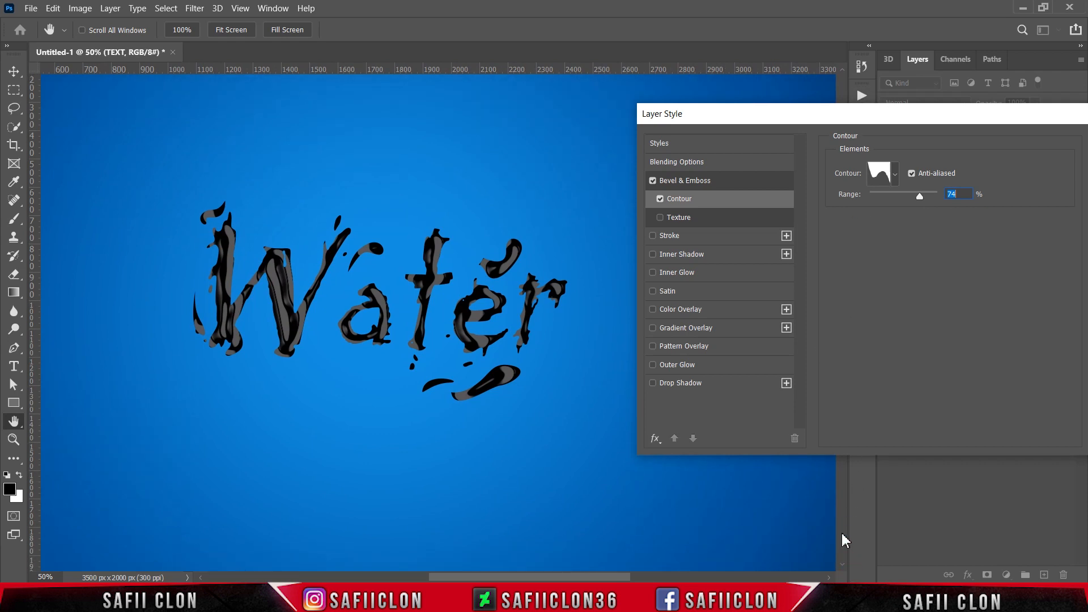
left_click(697, 258)
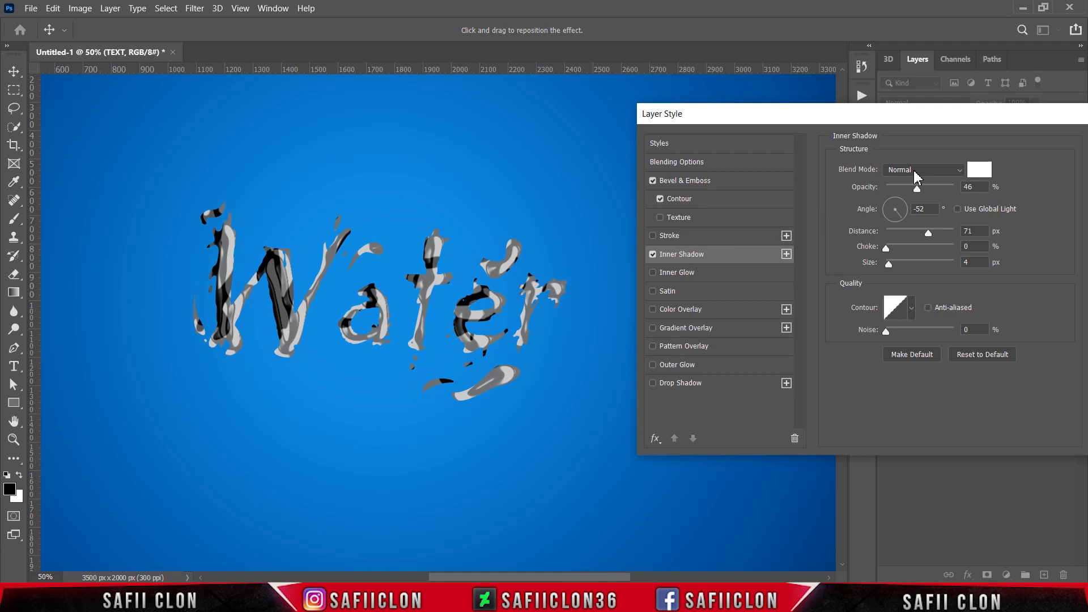
left_click(915, 171)
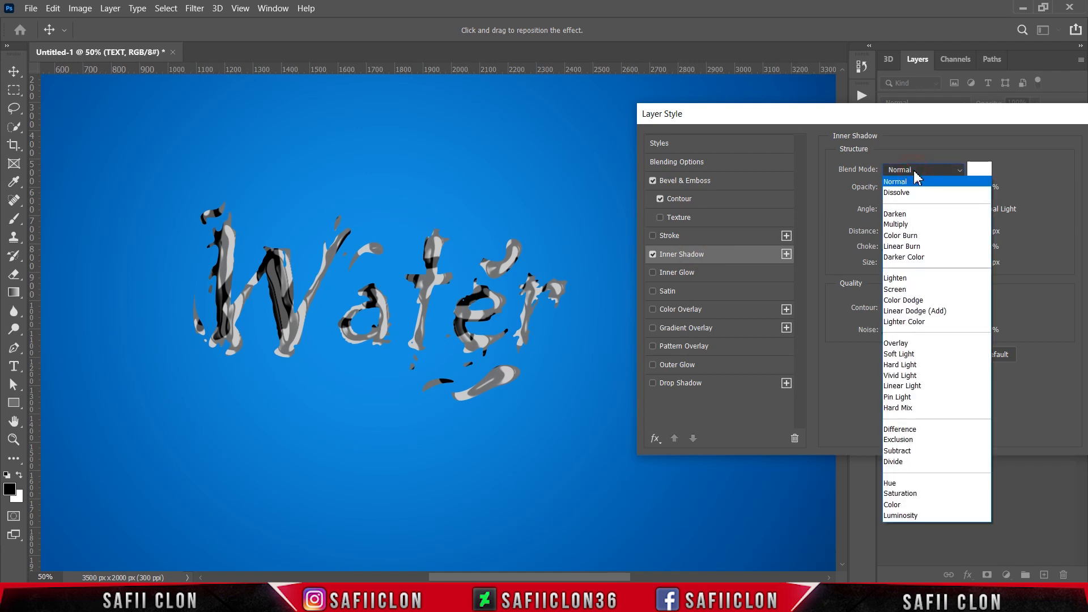
left_click(914, 365)
Set the inner shadow color to #00194b, opacity to 83% and distance to 25 px.
left_click(980, 169)
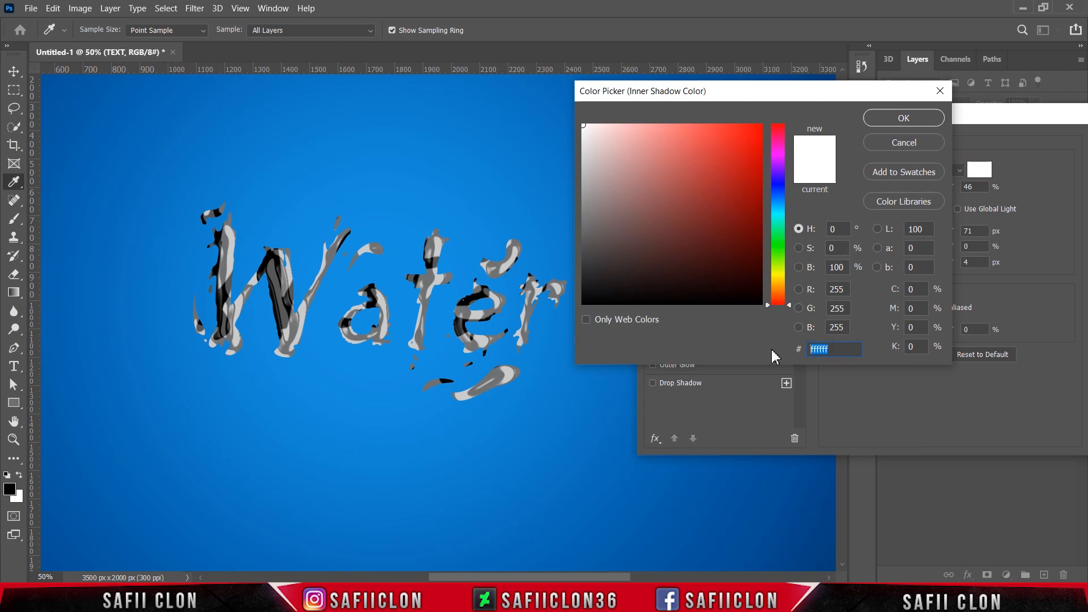
type("00194b")
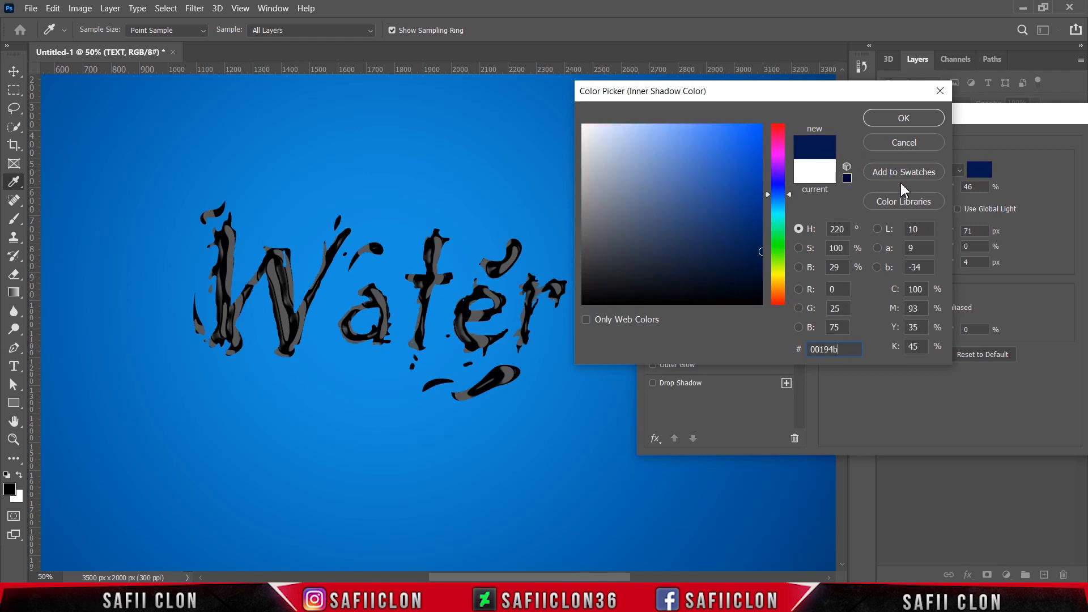
left_click(902, 121)
left_click_drag(916, 193, 937, 193)
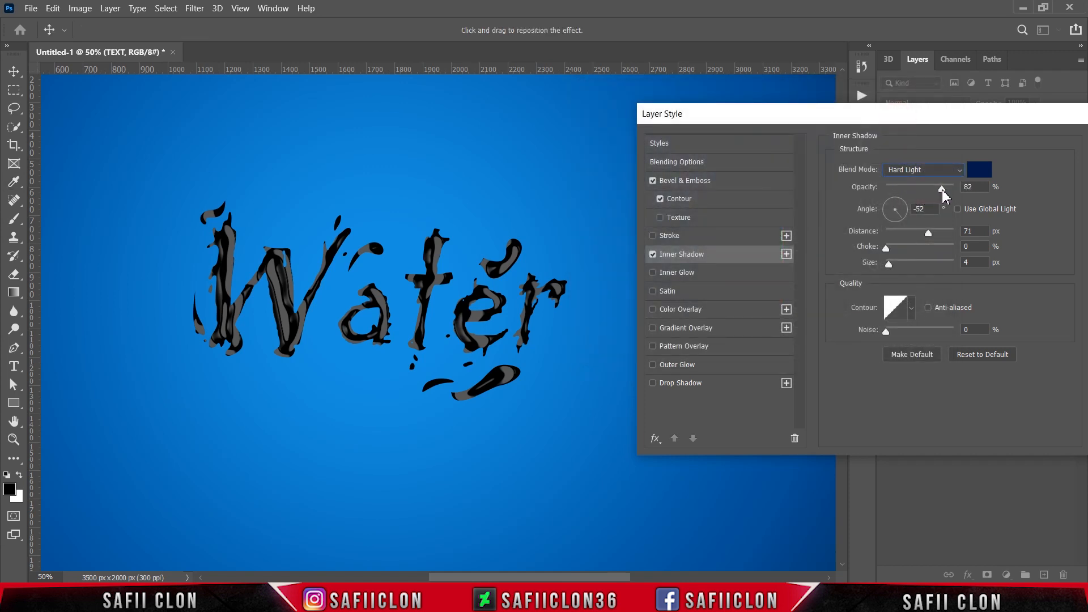
left_click_drag(942, 189, 943, 189)
left_click(925, 232)
left_click(904, 231)
Add a second Inner Shadow effect and set its blend mode to Linear Dodge (Add).
left_click(738, 254)
left_click(786, 254)
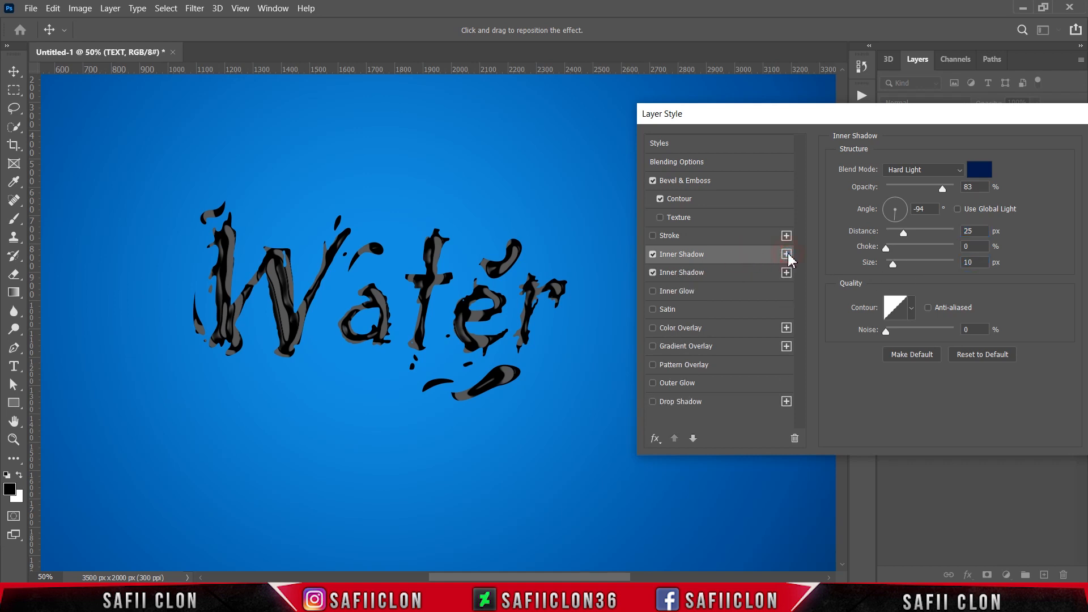
left_click(723, 277)
left_click(915, 170)
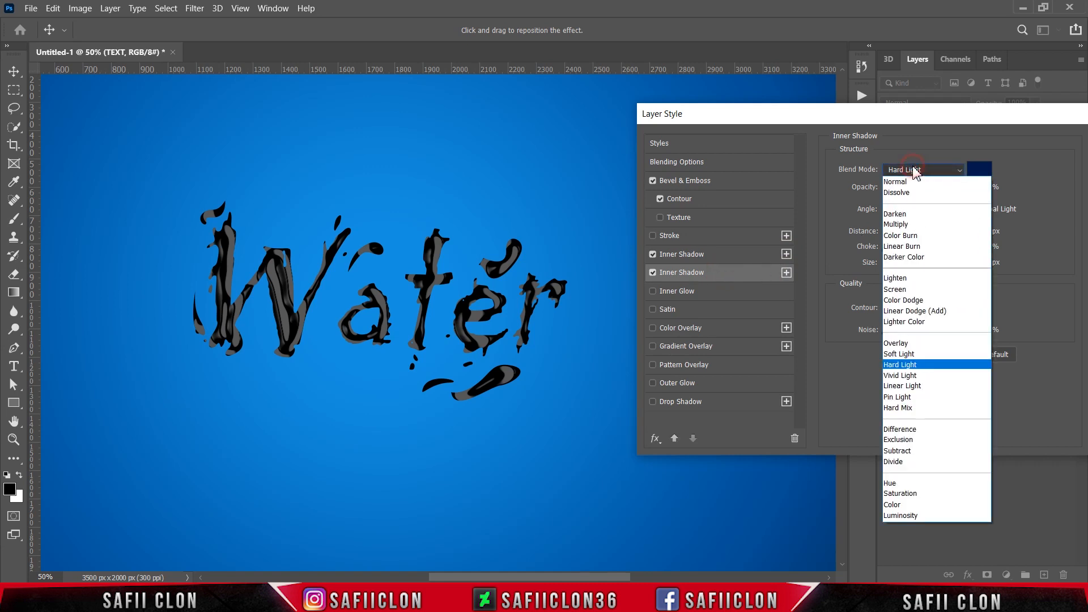
left_click(910, 313)
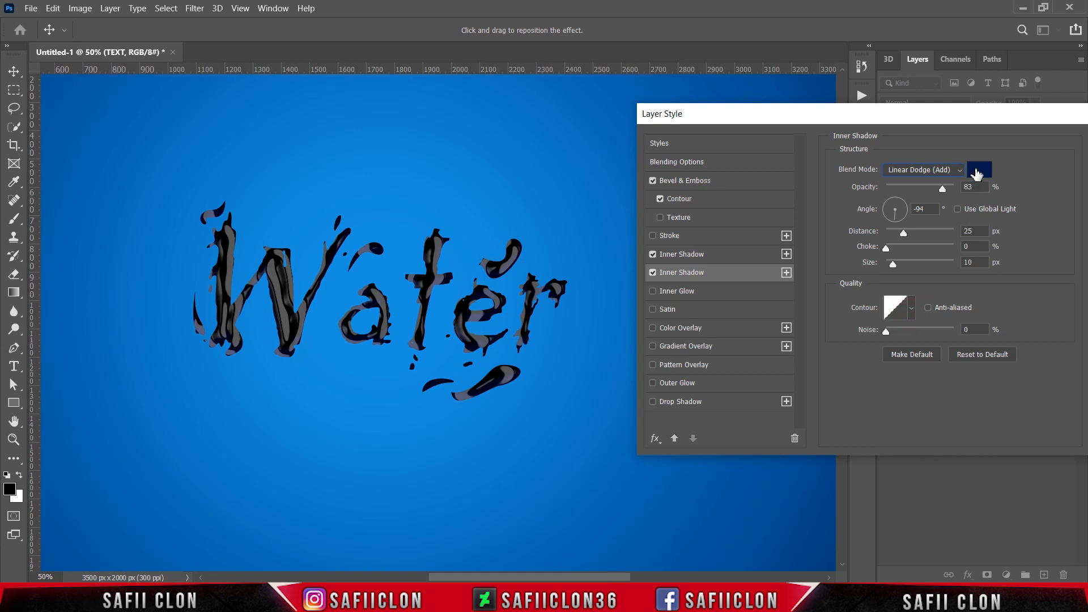
Set the second inner shadow's color to white, opacity to 100% and angle to -90°.
left_click(979, 170)
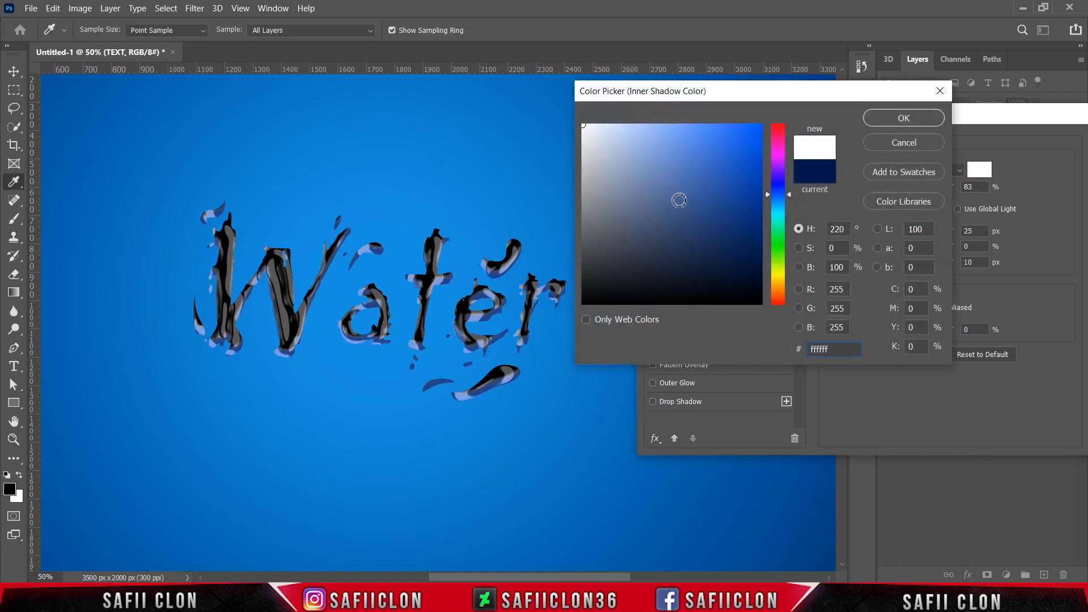
left_click(897, 120)
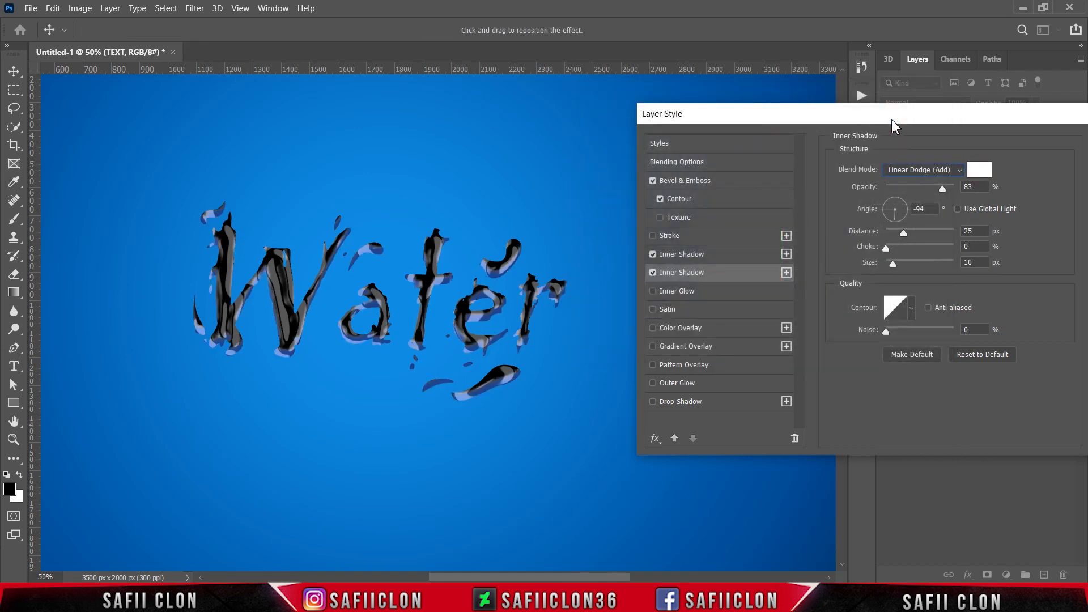
left_click_drag(942, 189, 957, 192)
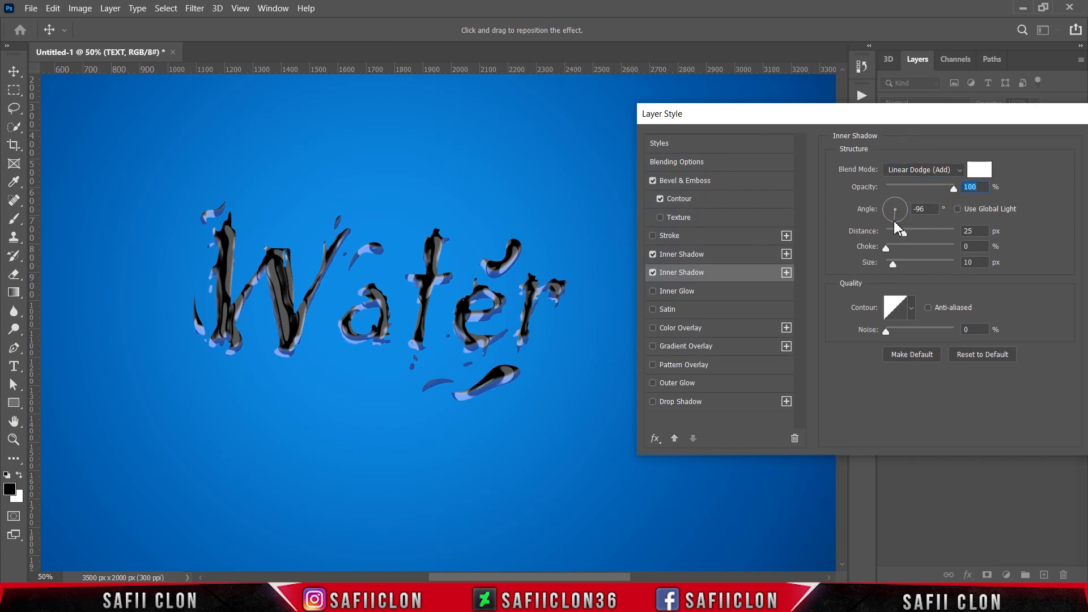
key("Tab")
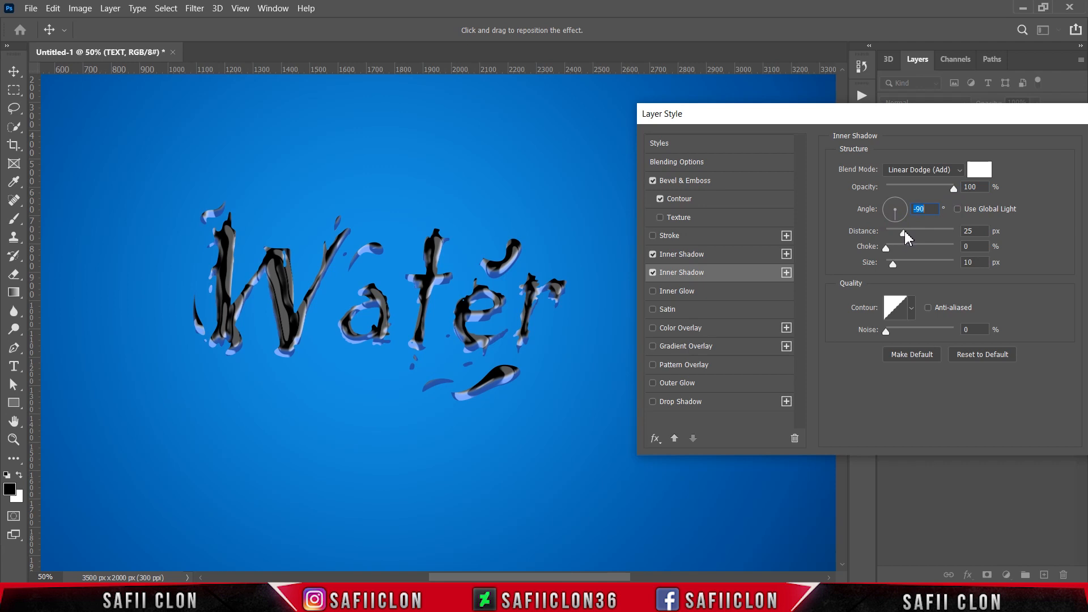
Set the second inner shadow's distance to 19 px and size to 27 px.
left_click_drag(906, 233, 900, 229)
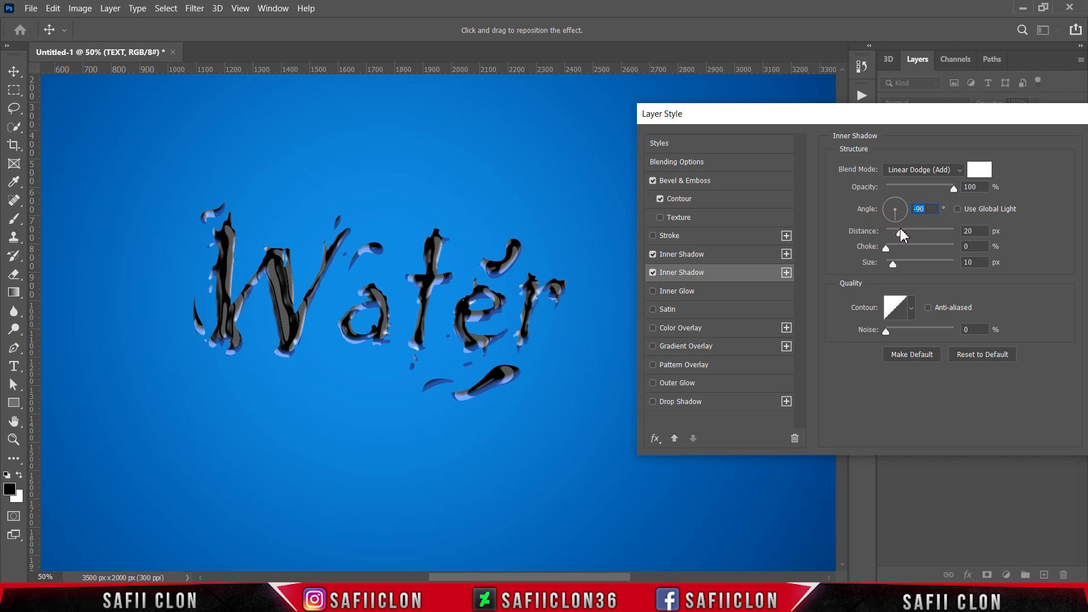
left_click_drag(901, 232, 897, 264)
left_click(885, 248)
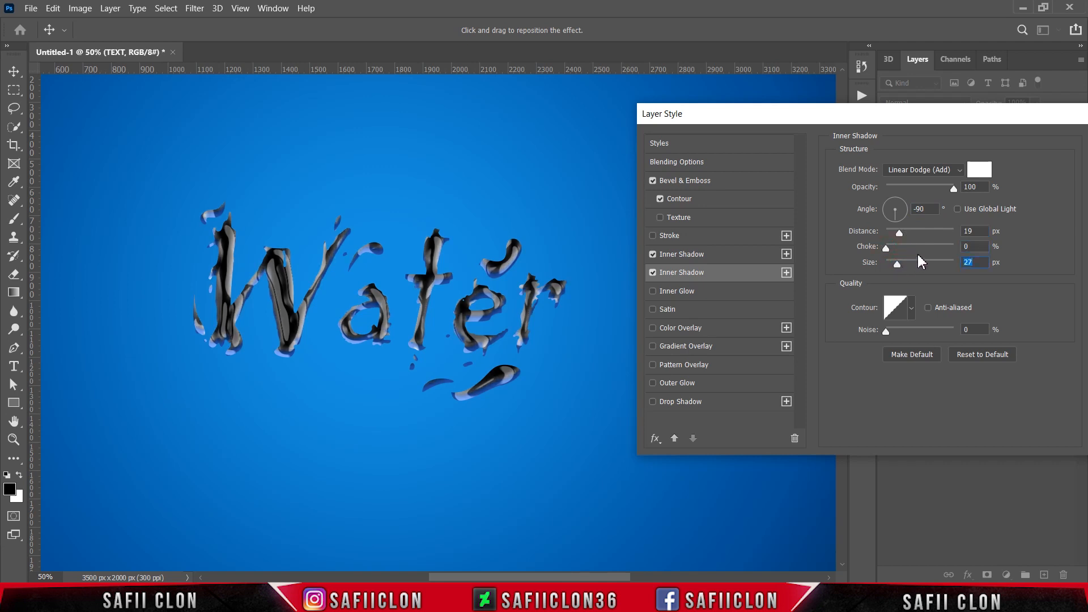
Enable Inner Glow and set its blend mode to Soft Light.
left_click(684, 291)
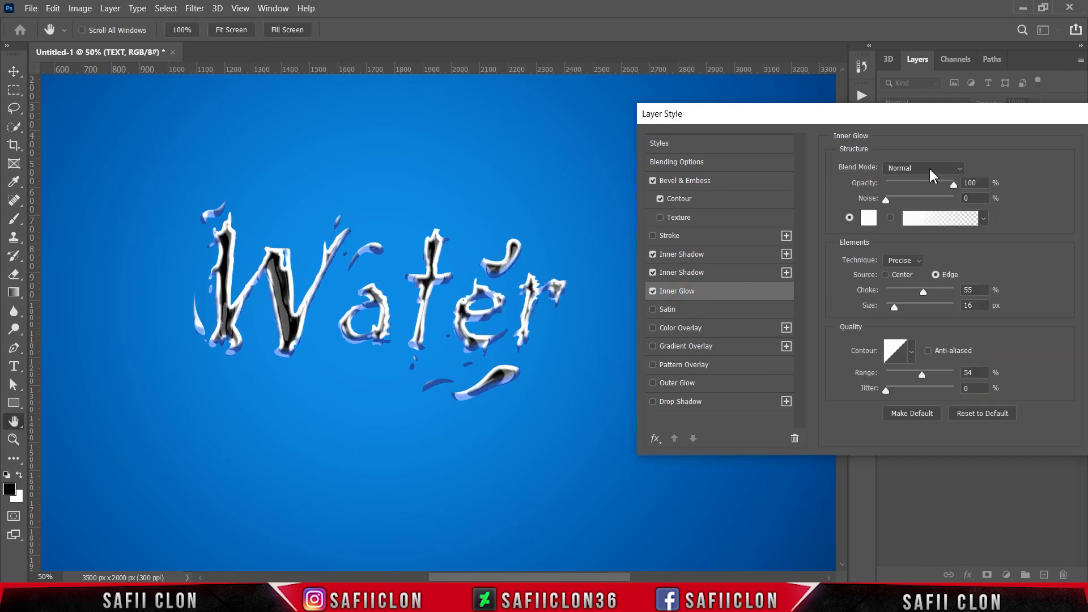
left_click(929, 169)
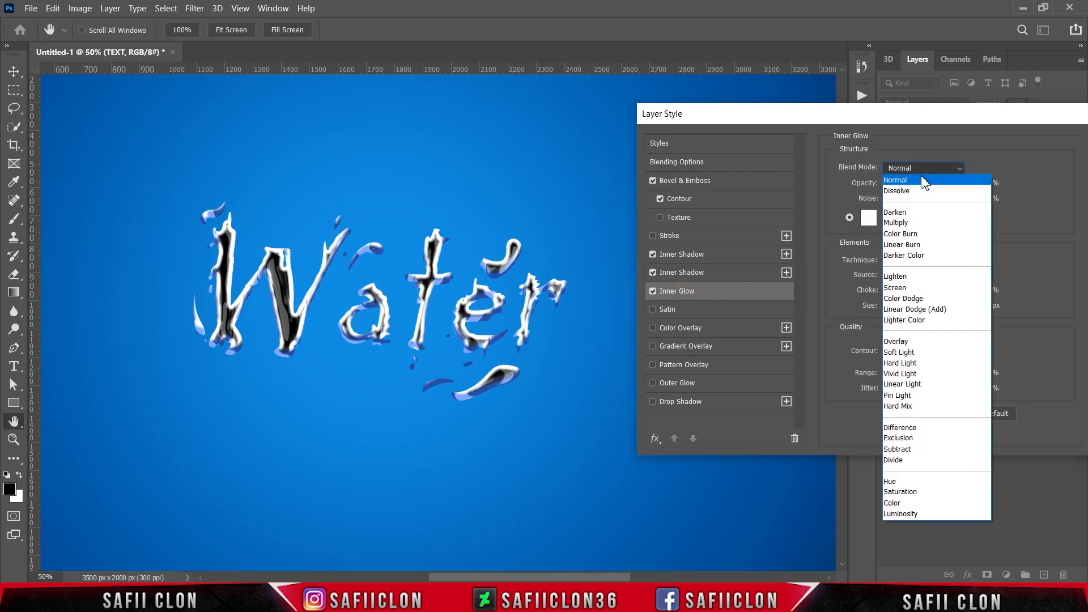
left_click(925, 353)
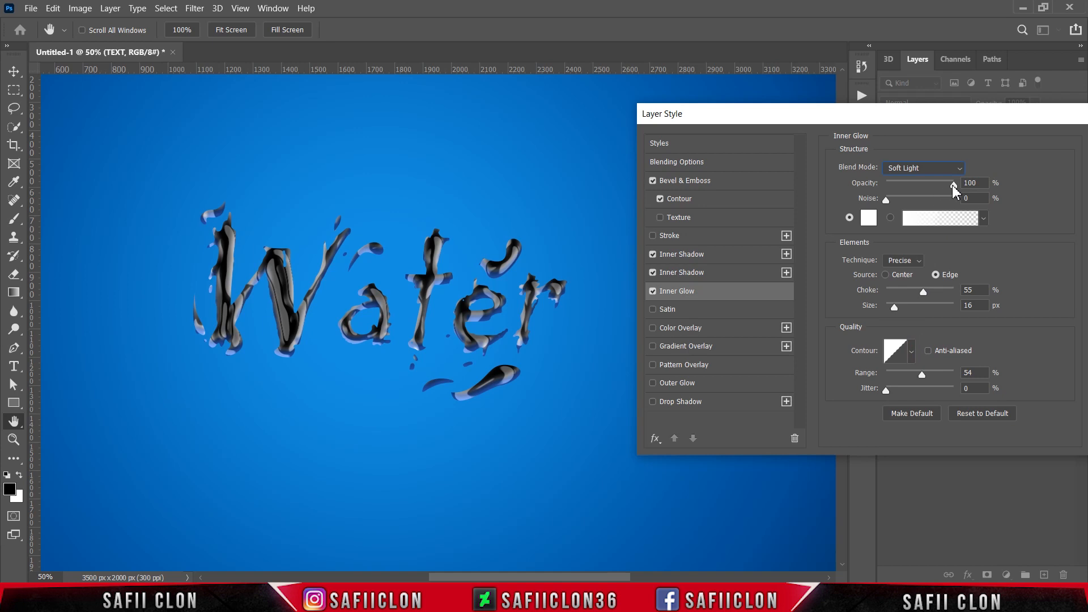
Adjust the inner glow's noise, glow color, choke and size settings.
left_click_drag(953, 186, 961, 187)
left_click_drag(887, 200, 874, 199)
left_click(872, 219)
left_click(895, 120)
left_click_drag(923, 292, 907, 293)
left_click_drag(895, 308, 909, 309)
Enable Satin and set its blend mode to Linear Light.
left_click(663, 311)
left_click(937, 171)
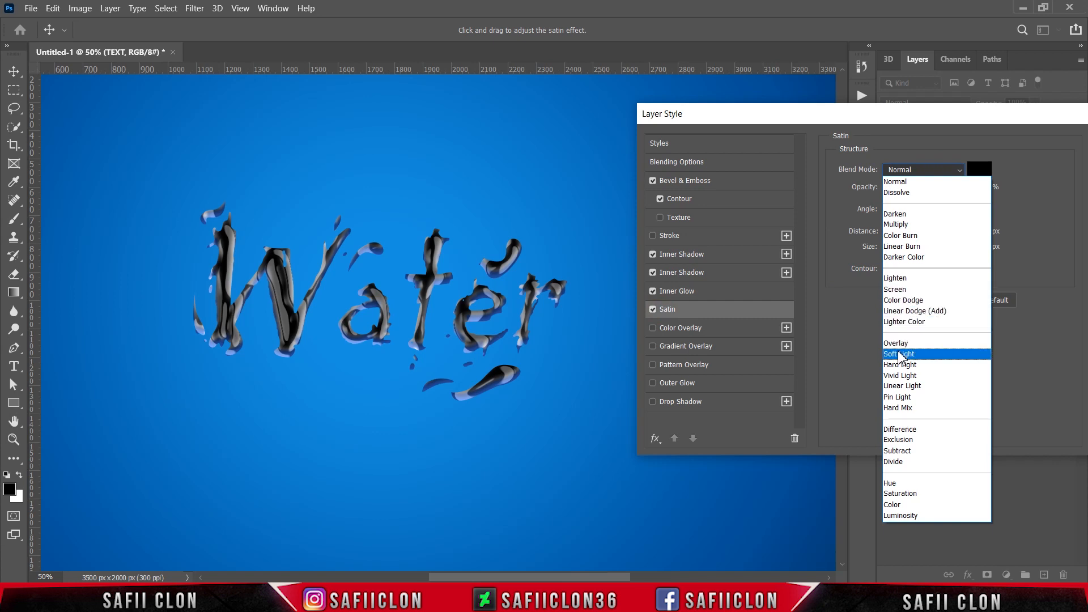
left_click(901, 386)
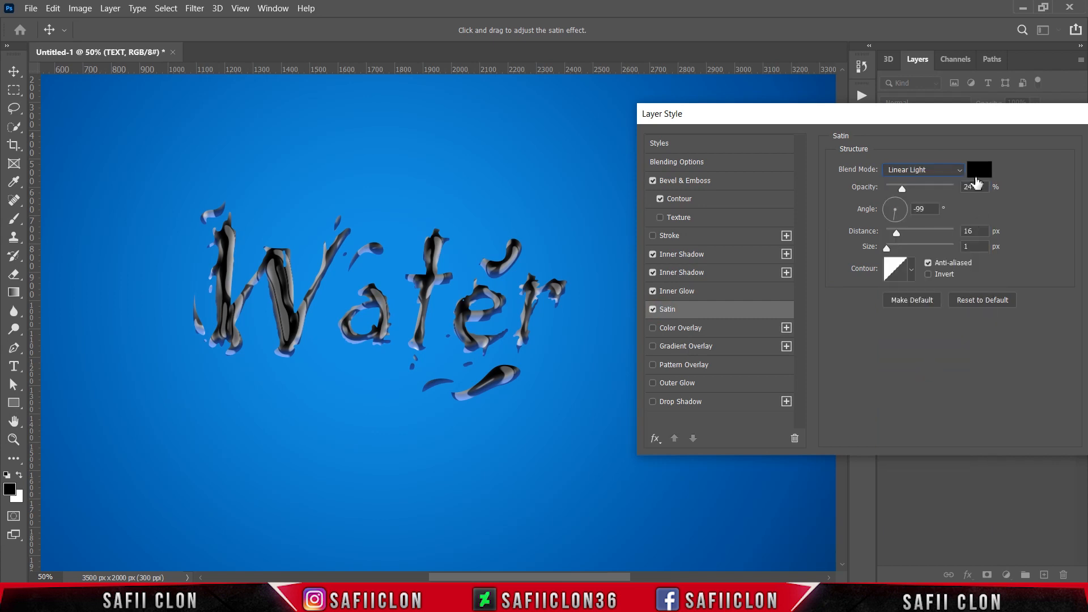
Set the satin color to white.
left_click(979, 171)
left_click(584, 125)
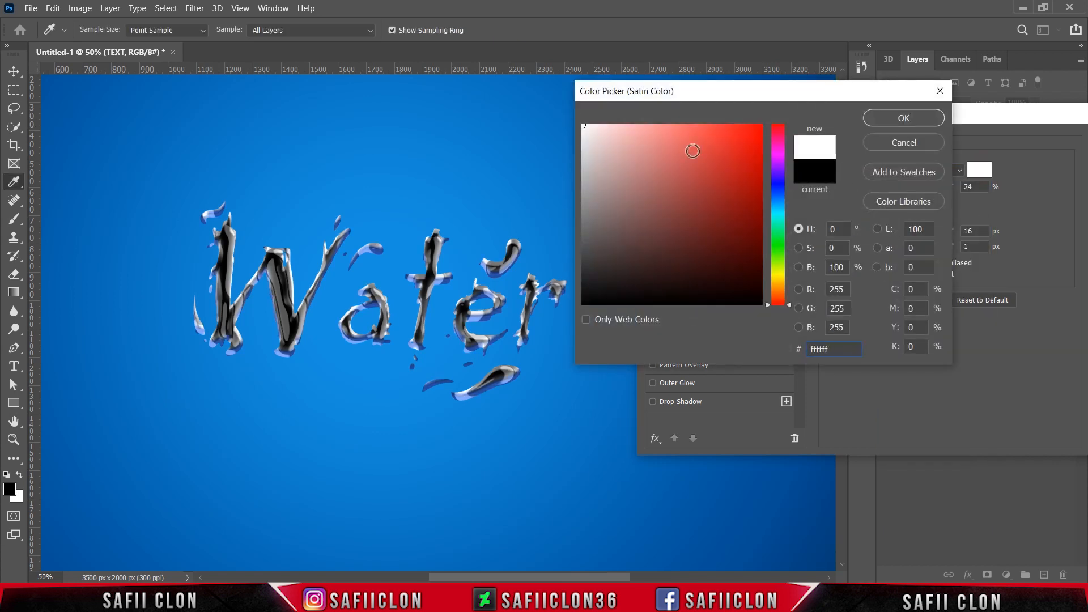
left_click(910, 121)
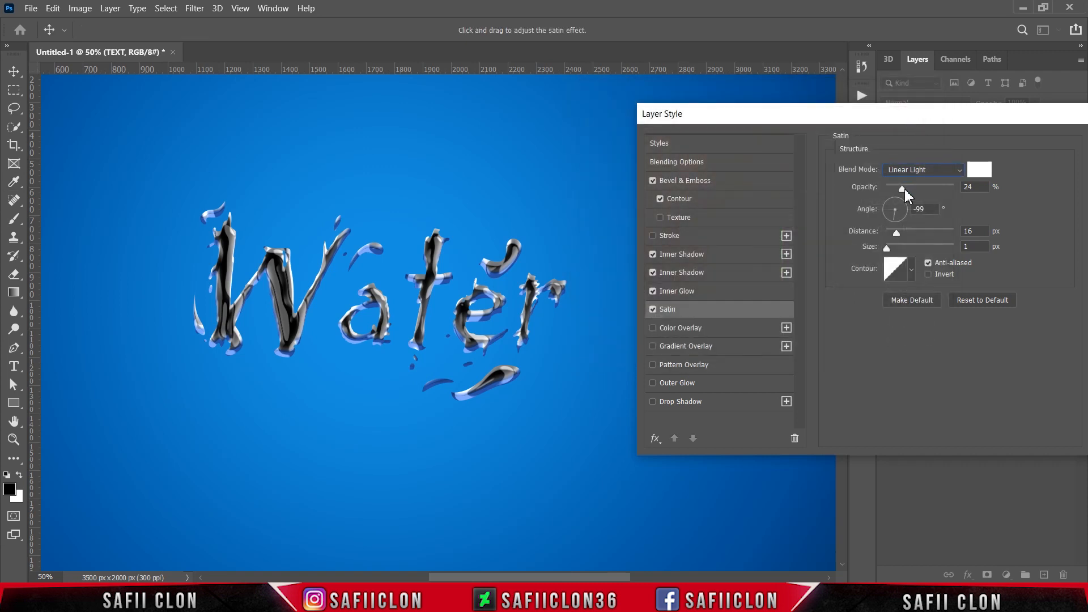
Set the satin angle to -25°, distance to 51 px and size to 32 px.
left_click(903, 189)
left_click_drag(897, 228, 912, 224)
left_click(896, 233)
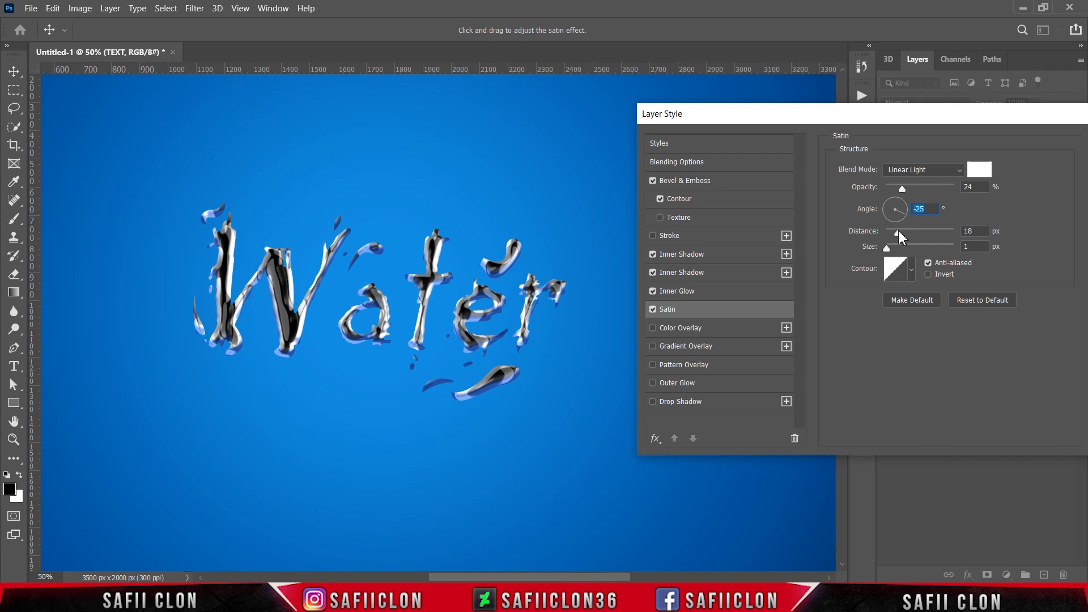
mouse_move(902, 237)
left_mouse_down()
mouse_move(925, 232)
mouse_move(903, 256)
left_mouse_up()
left_click(887, 248)
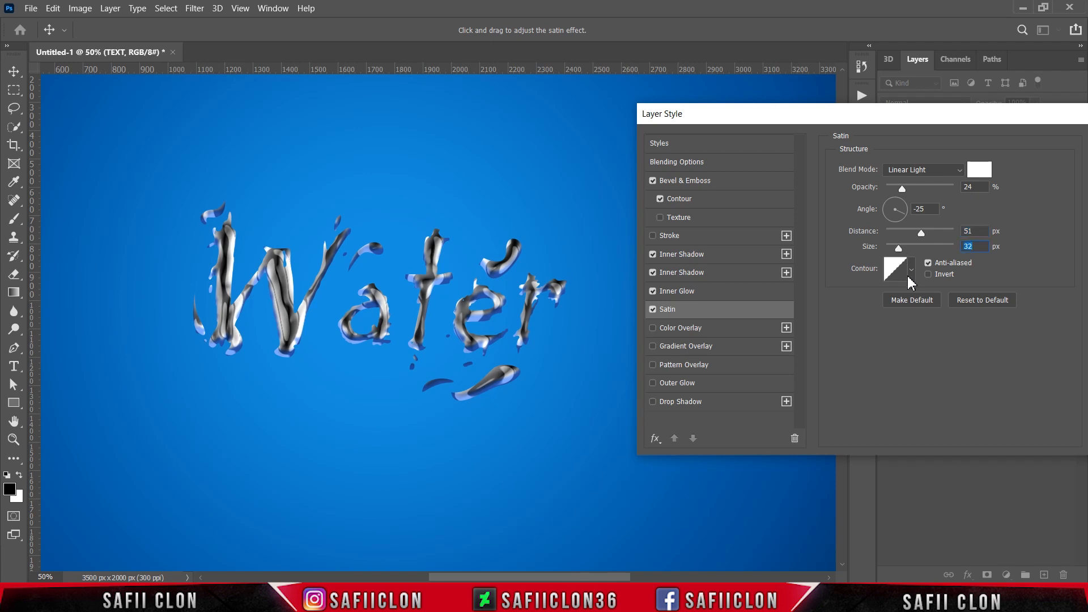
Pick a different satin contour from the contour presets and enable Invert.
left_click(911, 270)
left_click(877, 311)
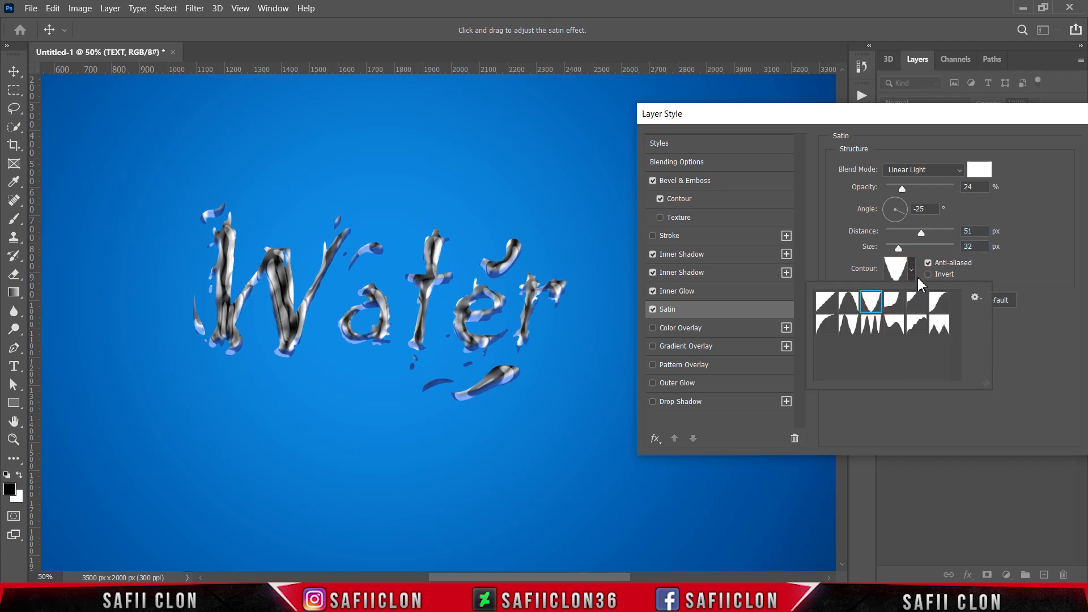
left_click(922, 278)
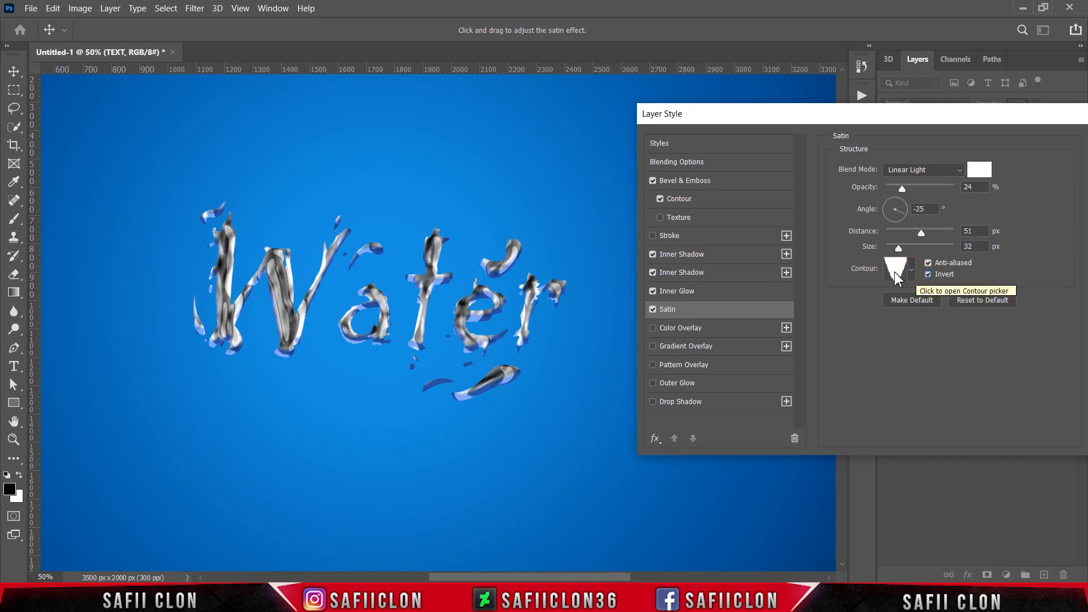
Enable Drop Shadow and set its blend mode to Soft Light, keeping the black shadow color.
left_click(687, 403)
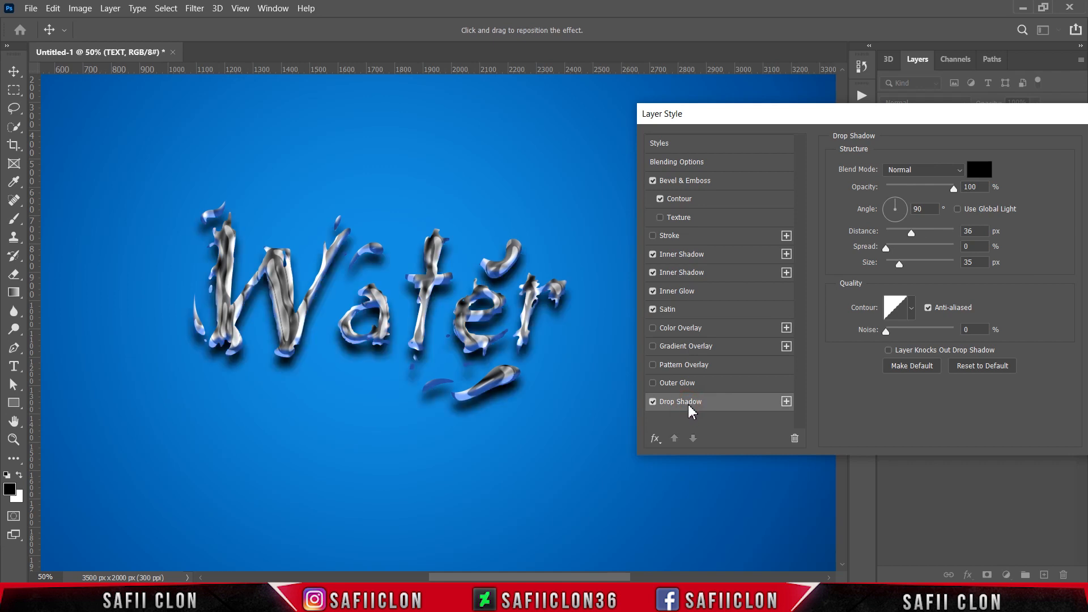
left_click(912, 171)
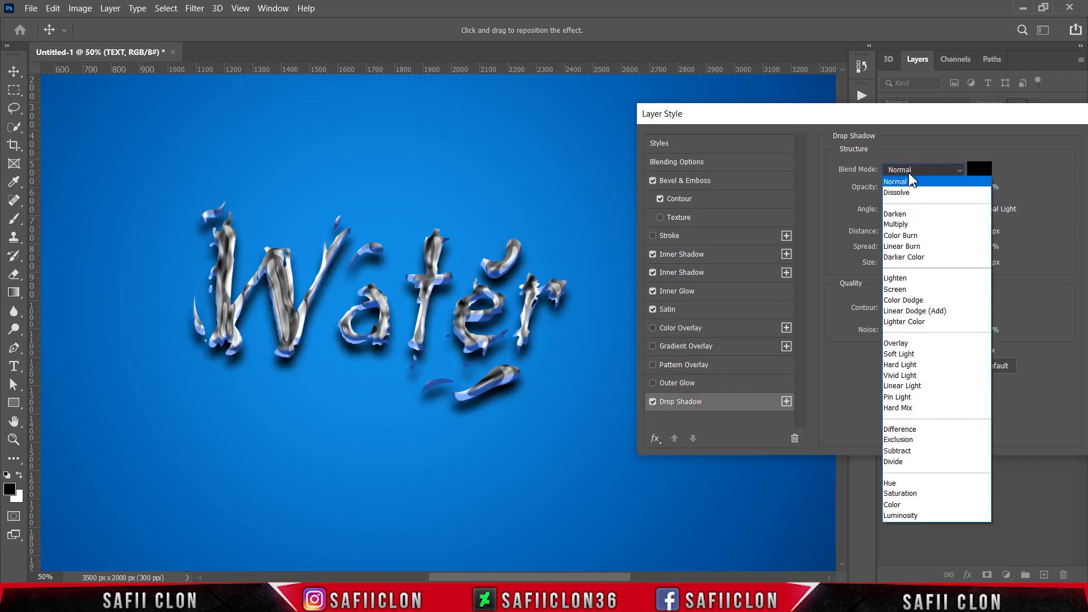
left_click(902, 354)
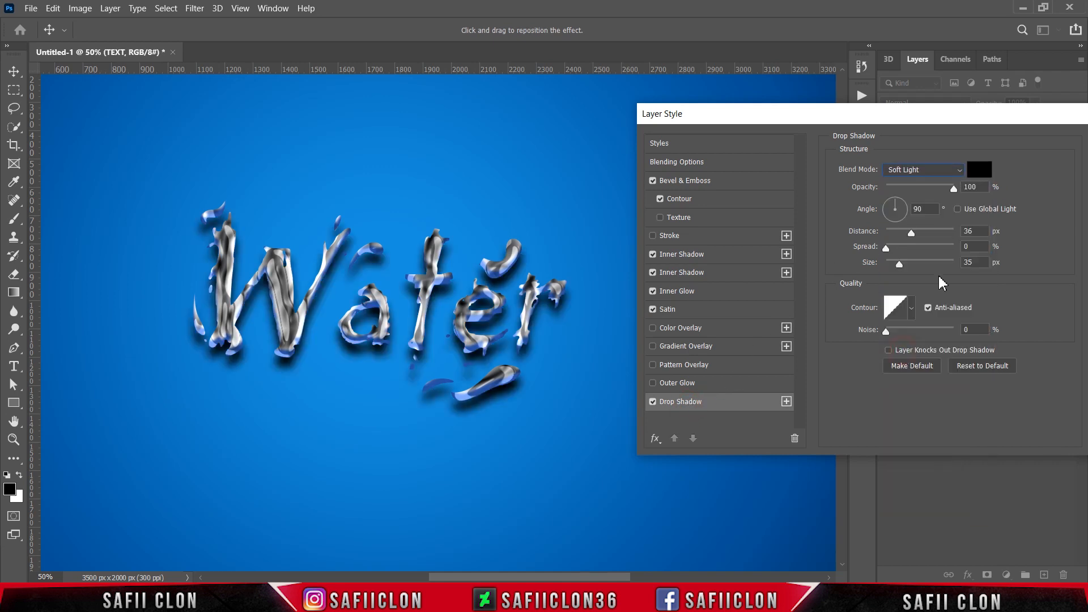
left_click(979, 170)
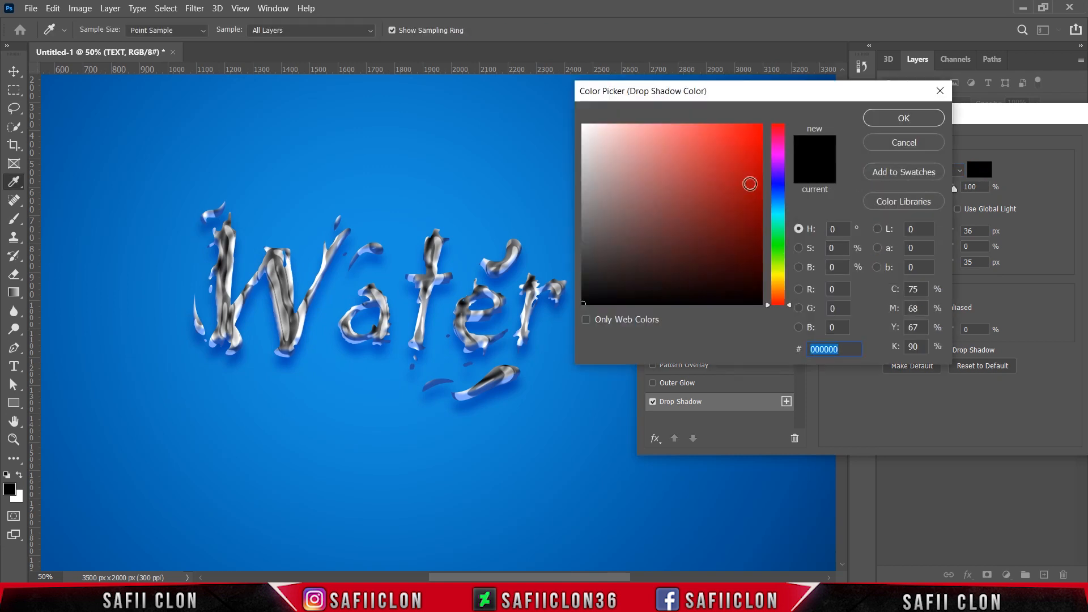
left_click(903, 118)
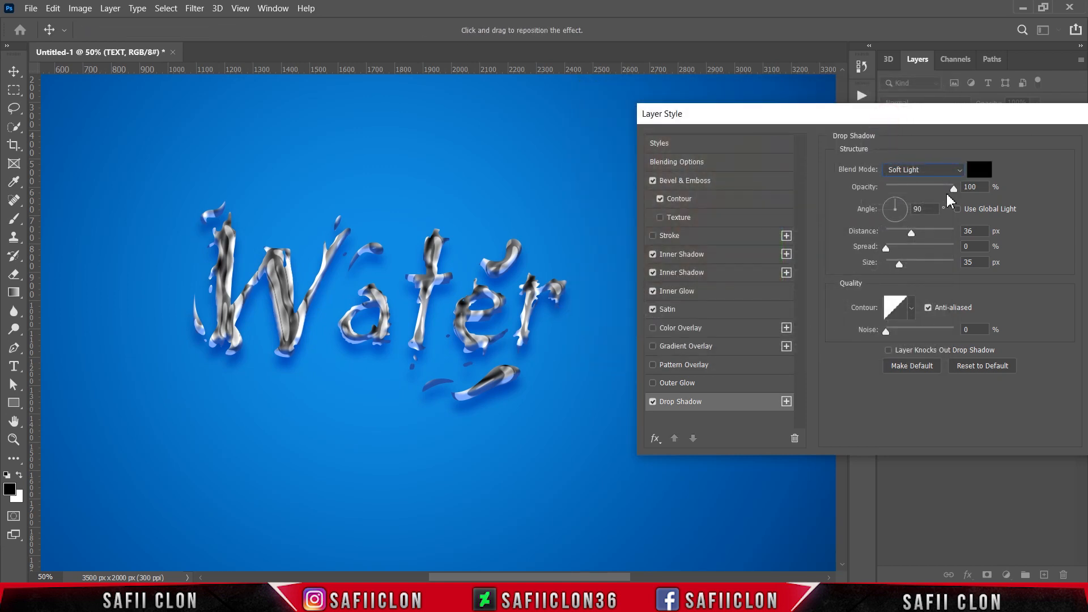
Set the drop shadow opacity to 41%, distance to 17 px and size to 5 px, then apply the layer style.
left_click_drag(954, 188, 914, 188)
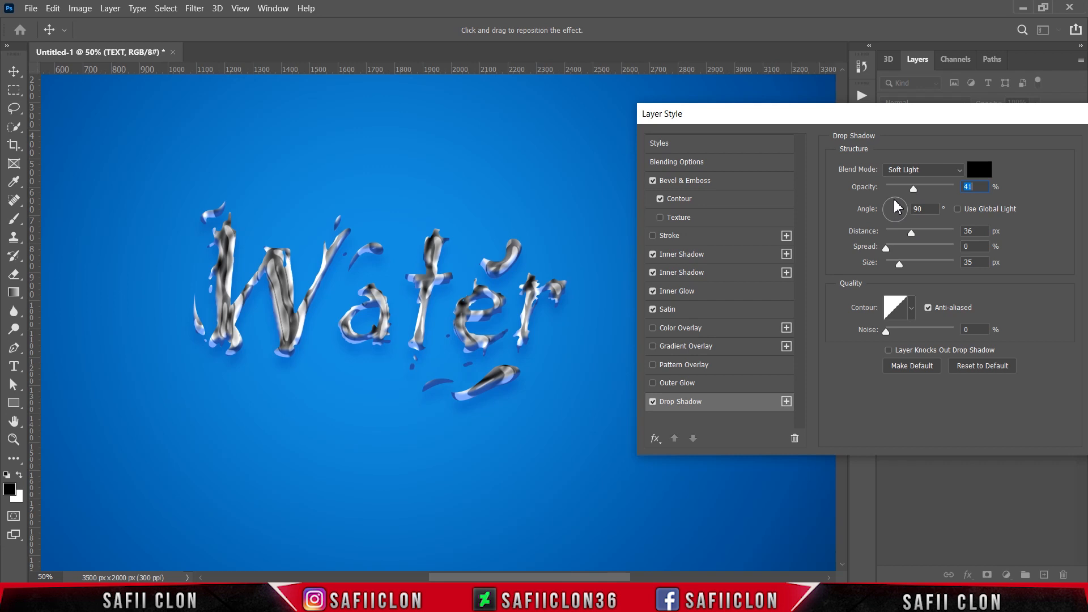
left_click_drag(912, 233, 893, 265)
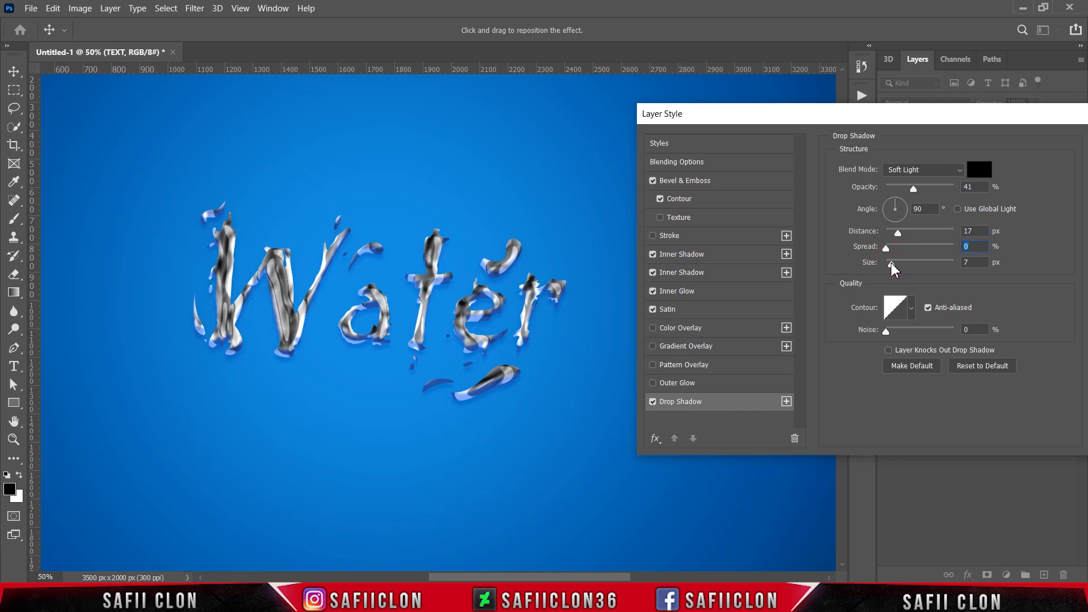
left_click(891, 264)
left_click_drag(988, 119, 731, 121)
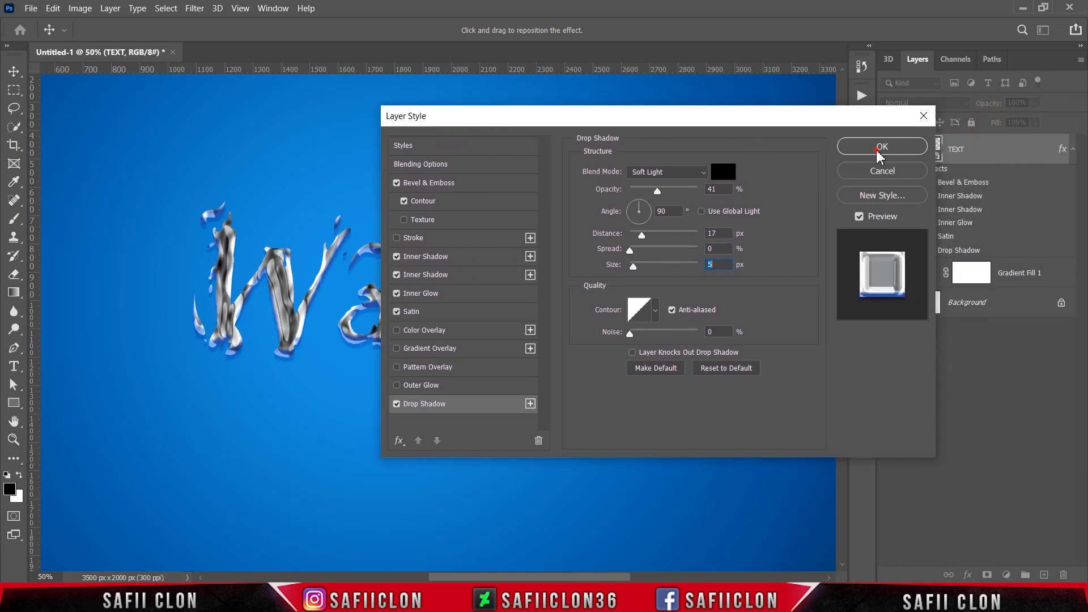
left_click(856, 155)
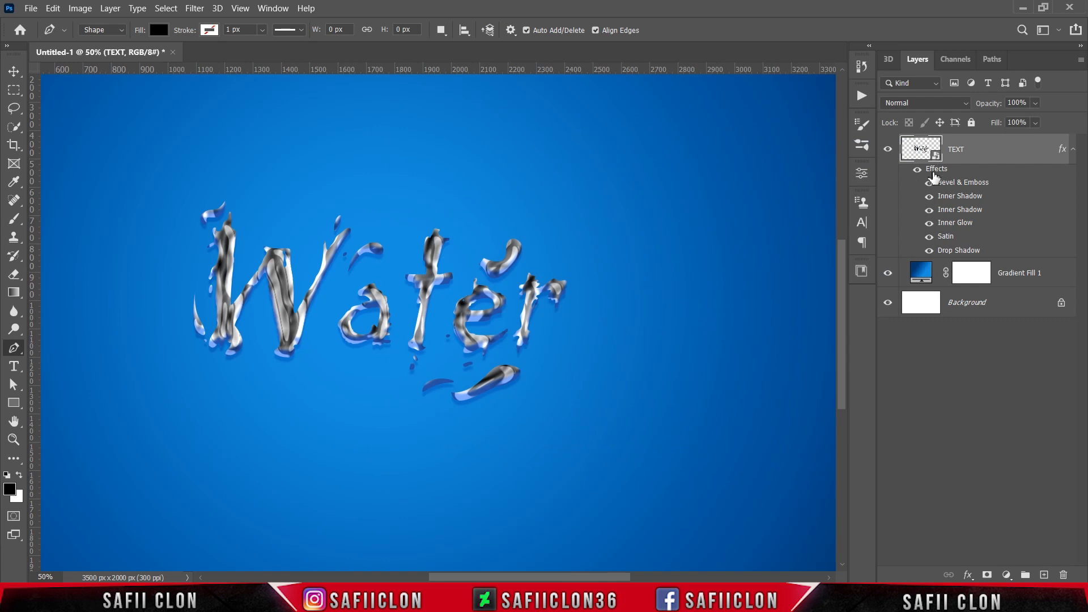
Set the TEXT layer's blend mode to Soft Light and its fill to 50%.
left_click(966, 104)
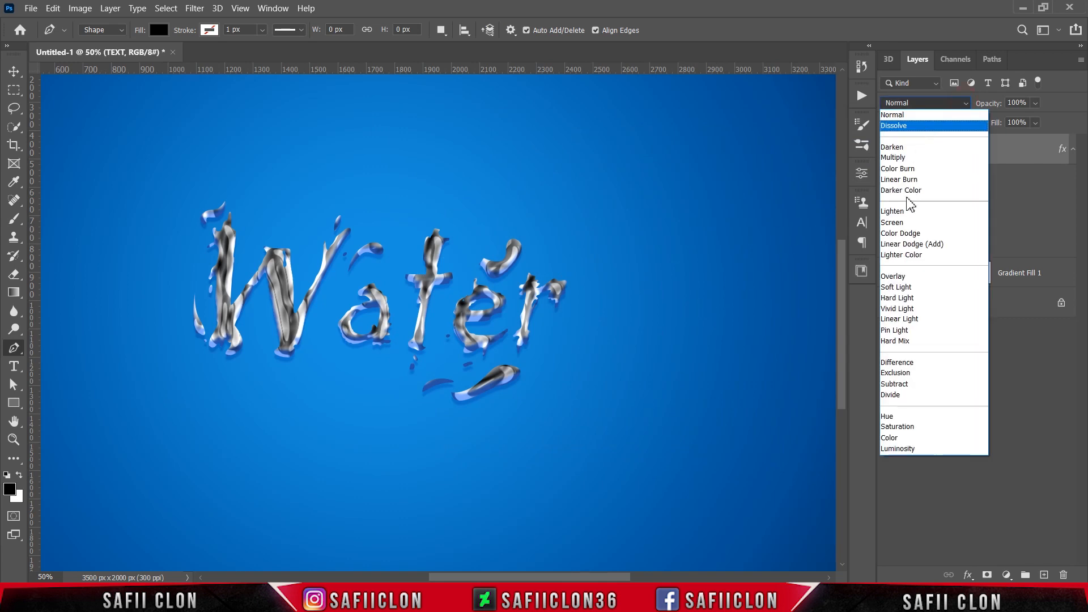
left_click(899, 289)
left_click(1036, 122)
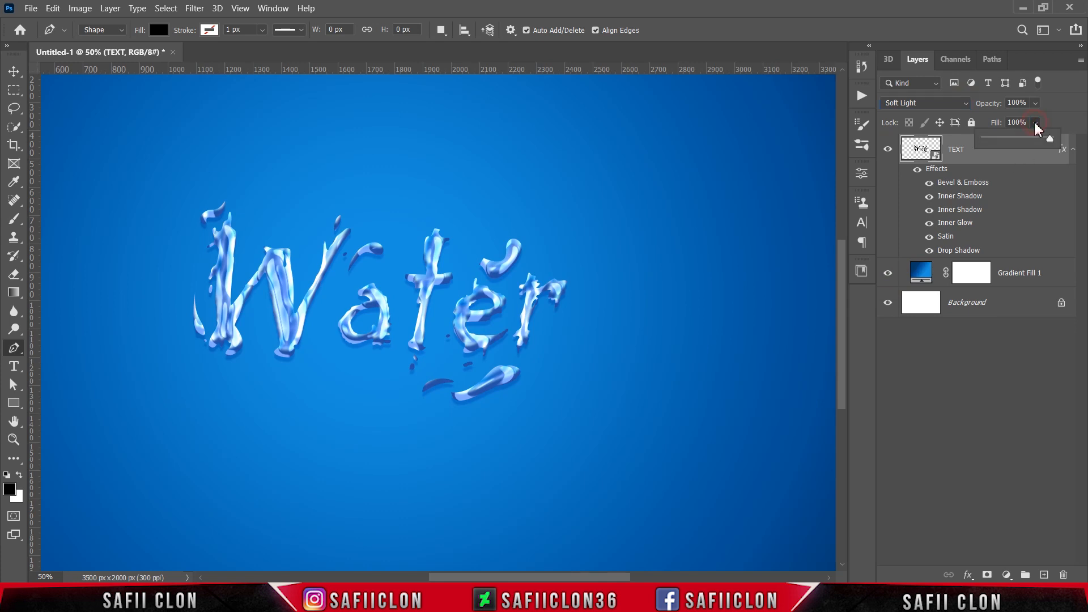
left_click_drag(1050, 138, 1026, 143)
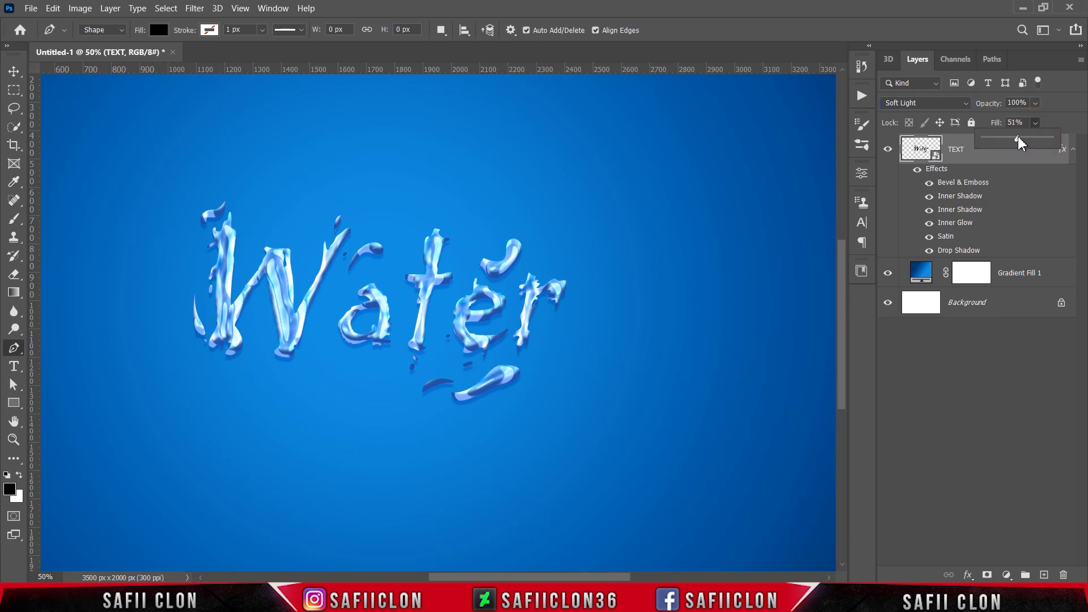
left_click(1049, 125)
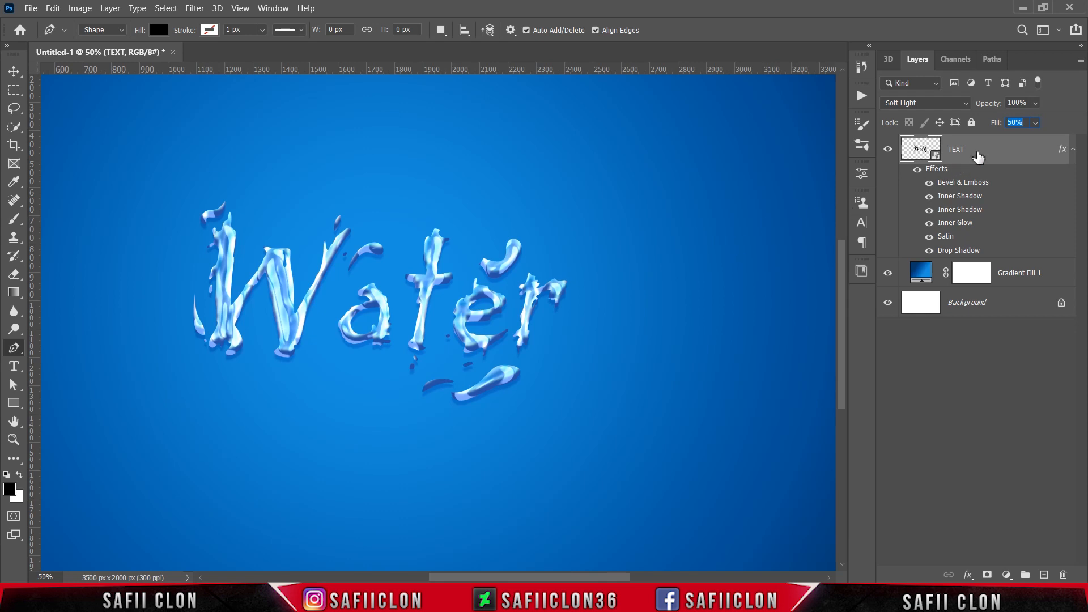
Apply a Median noise filter with a radius of 8 pixels to the TEXT layer.
left_click(194, 8)
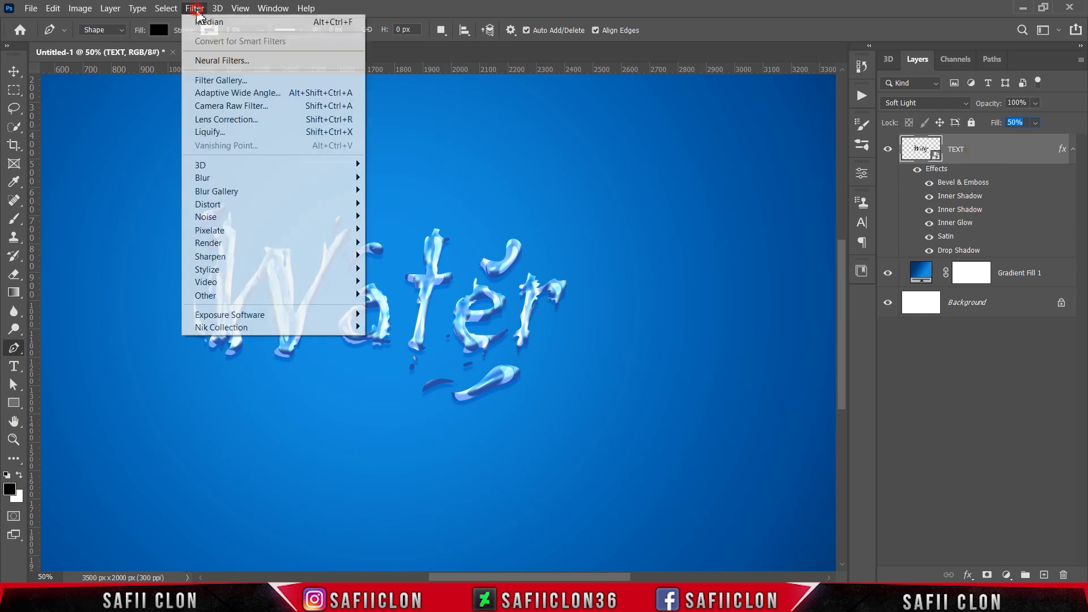
mouse_move(254, 218)
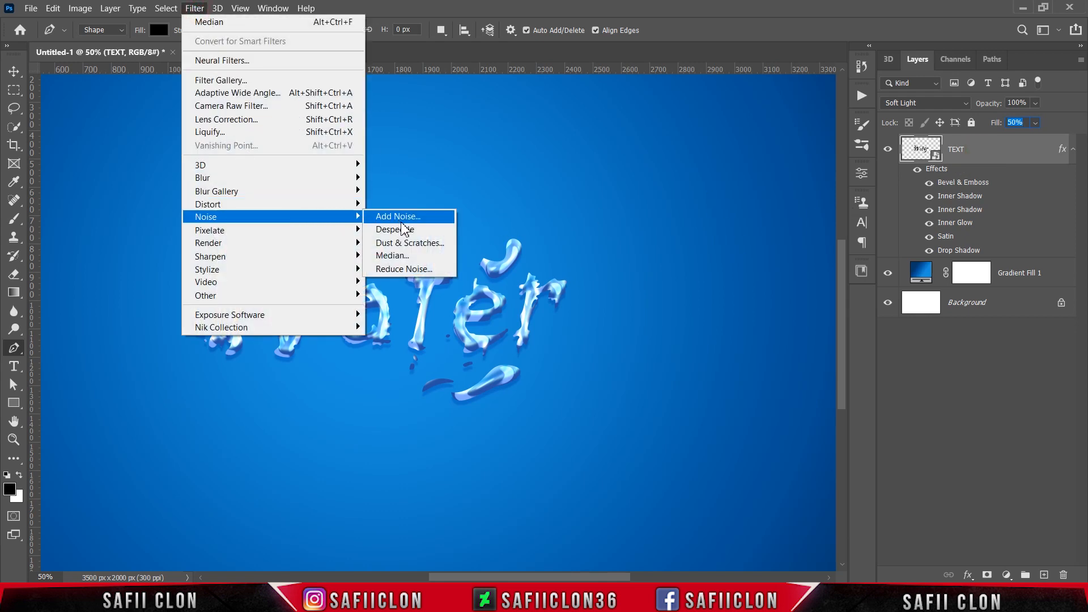
left_click(409, 258)
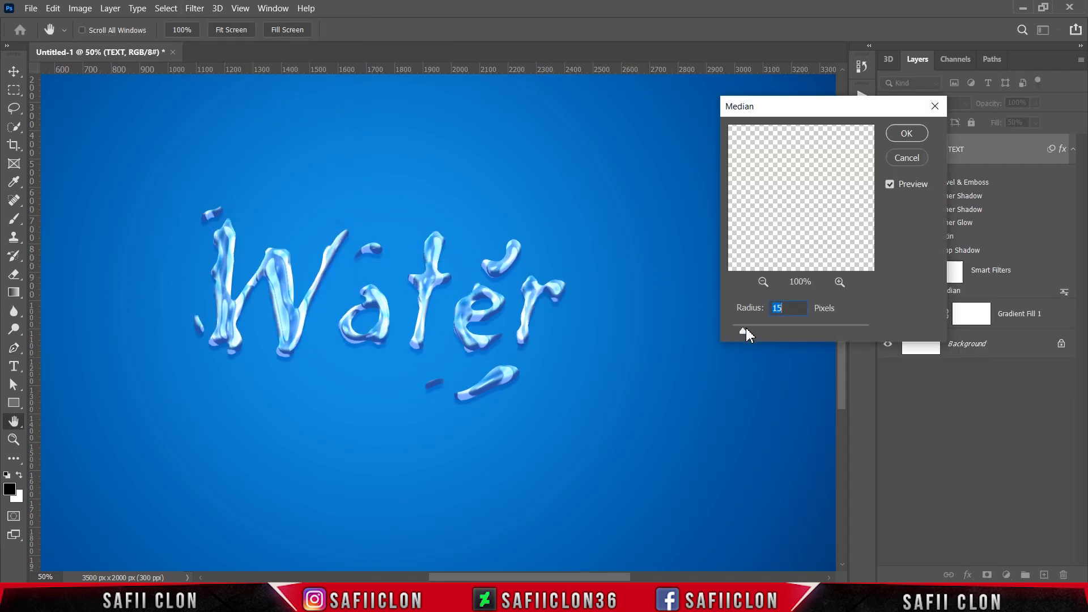
left_click_drag(746, 334, 742, 329)
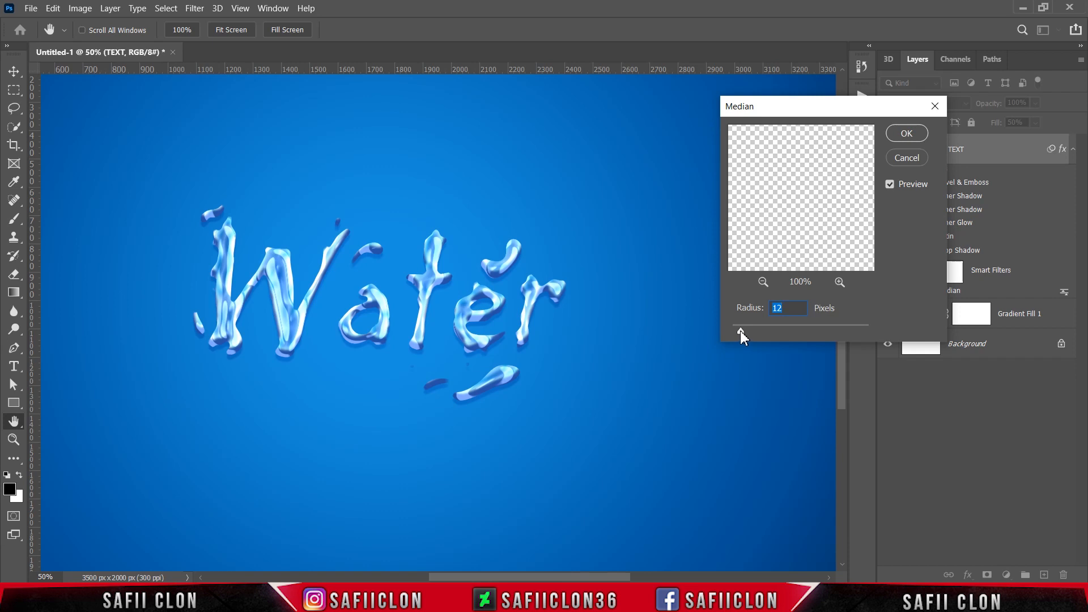
left_click_drag(740, 330, 739, 328)
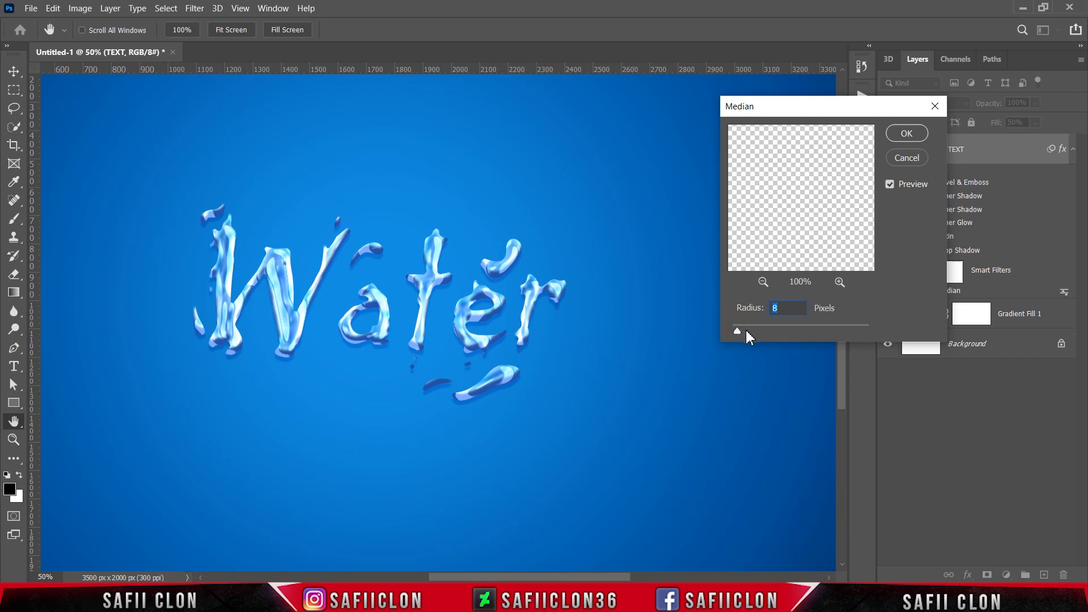
left_click(906, 135)
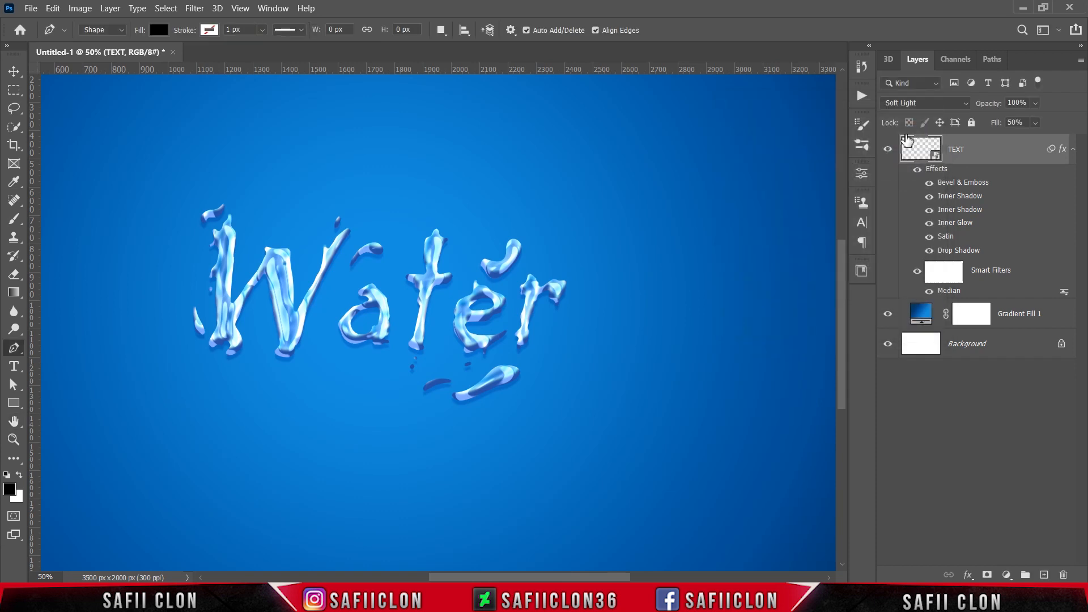
Rotate the text layer about -1.4° with Free Transform, nudge it slightly right and commit.
key("ctrl+minus")
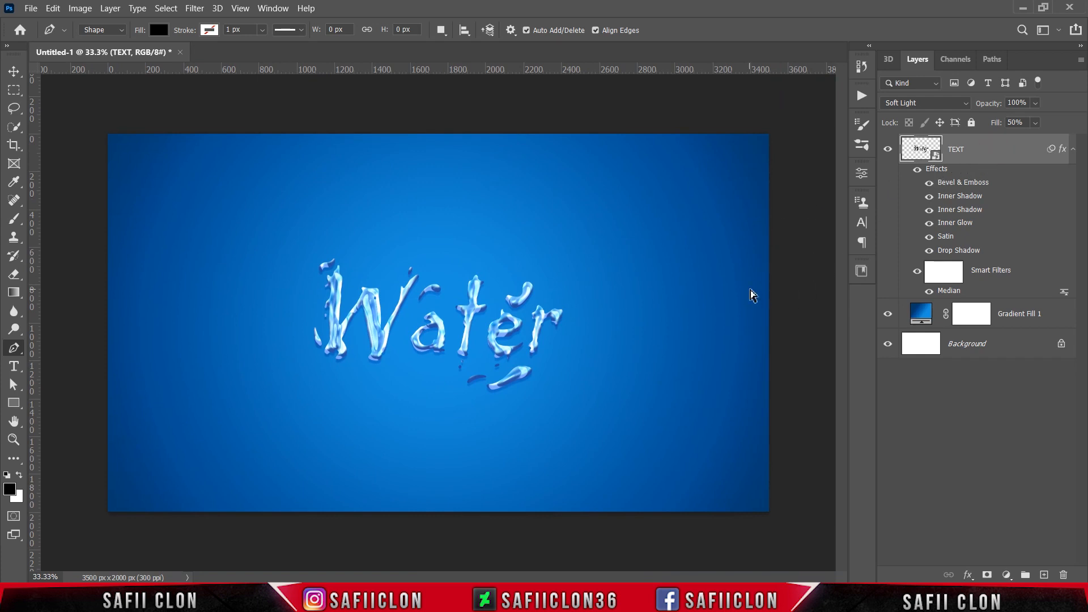
key("ctrl+t")
left_click(590, 245)
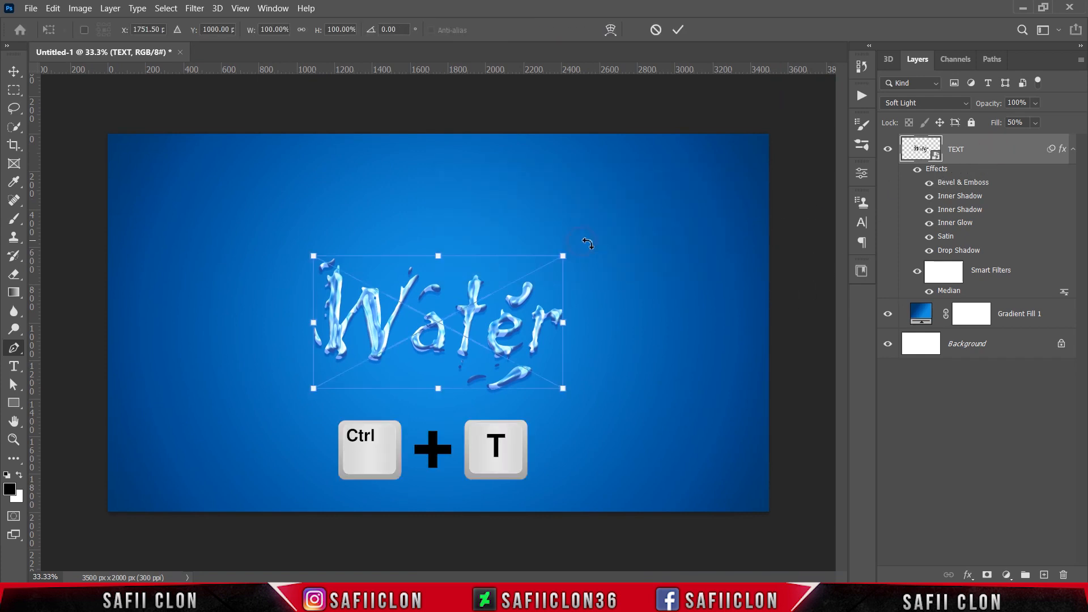
left_click_drag(601, 437, 602, 428)
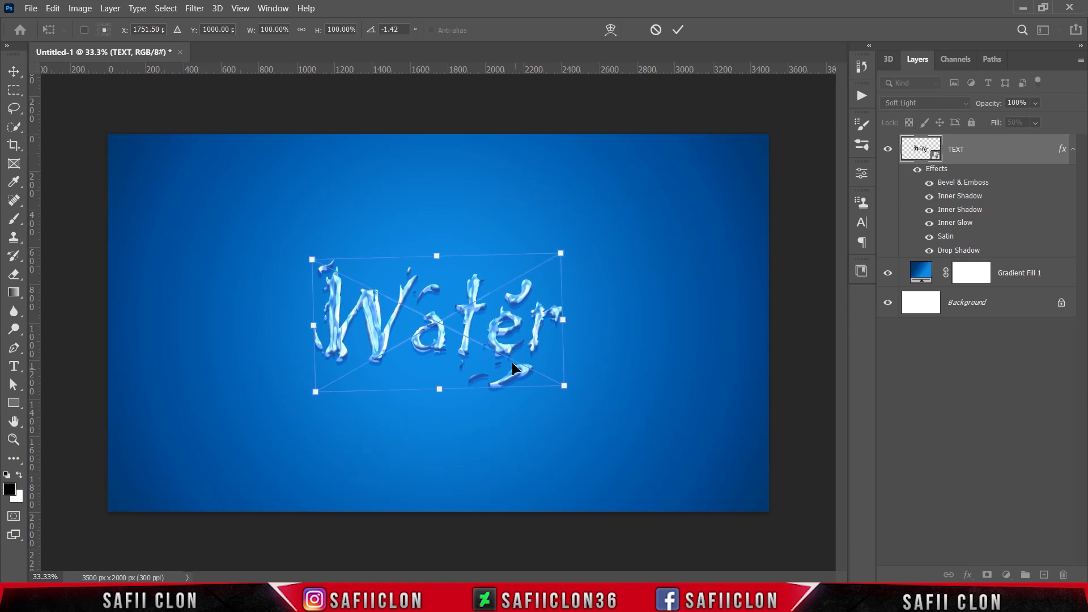
mouse_move(501, 343)
left_mouse_down()
mouse_move(517, 343)
mouse_move(507, 344)
left_mouse_up()
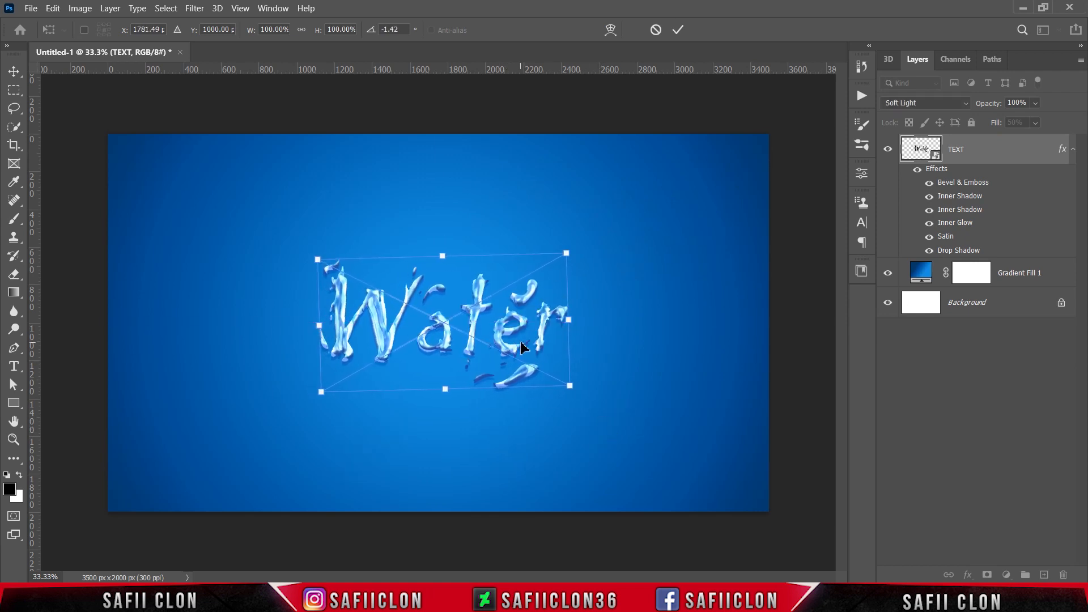
left_click(678, 29)
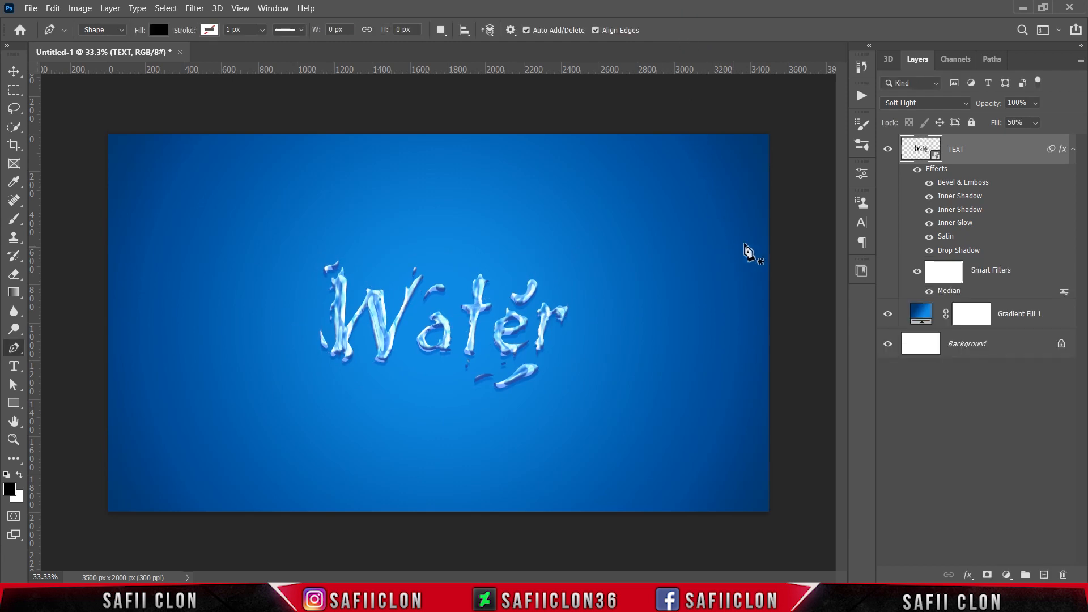
Toggle the text layer's visibility and zoom in and out to compare the finished water effect.
left_click(888, 150)
left_click(888, 150)
key("ctrl+plus")
key("ctrl+plus")
key("ctrl+plus")
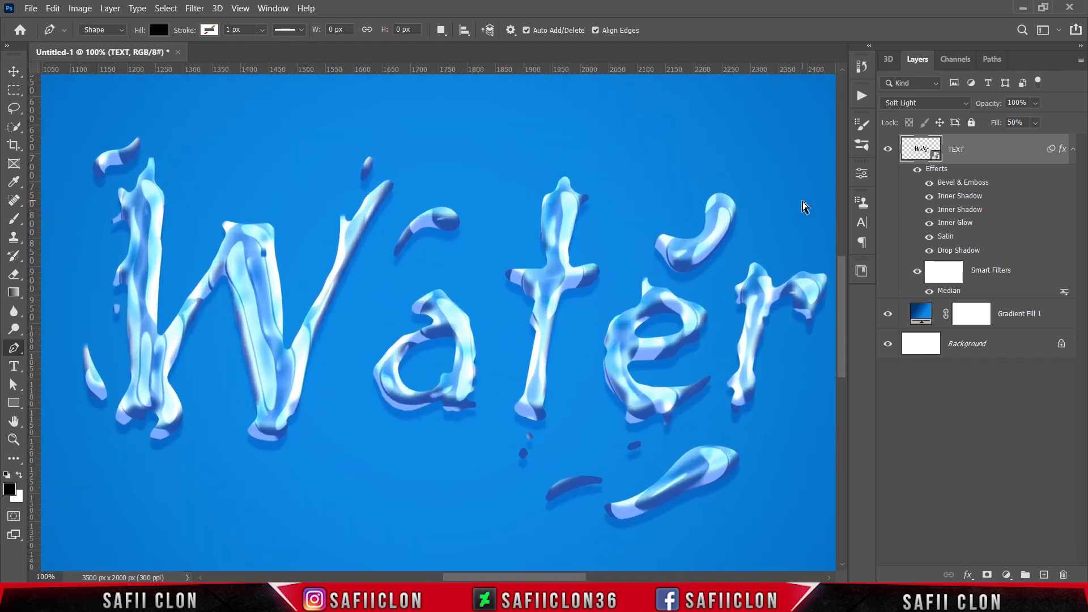
key("ctrl+minus")
key("ctrl+minus")
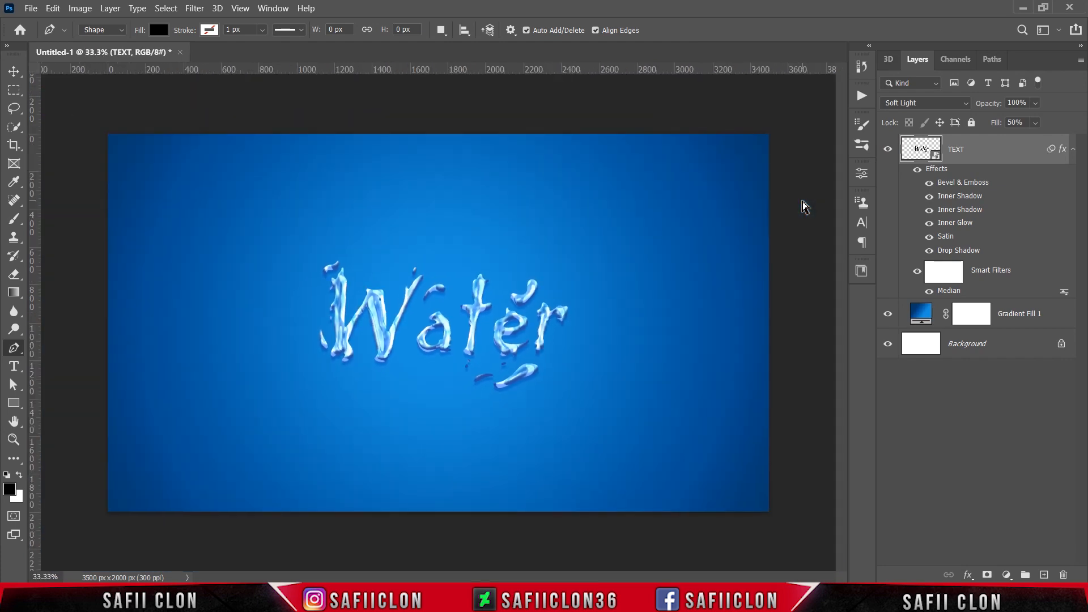
key("ctrl+plus")
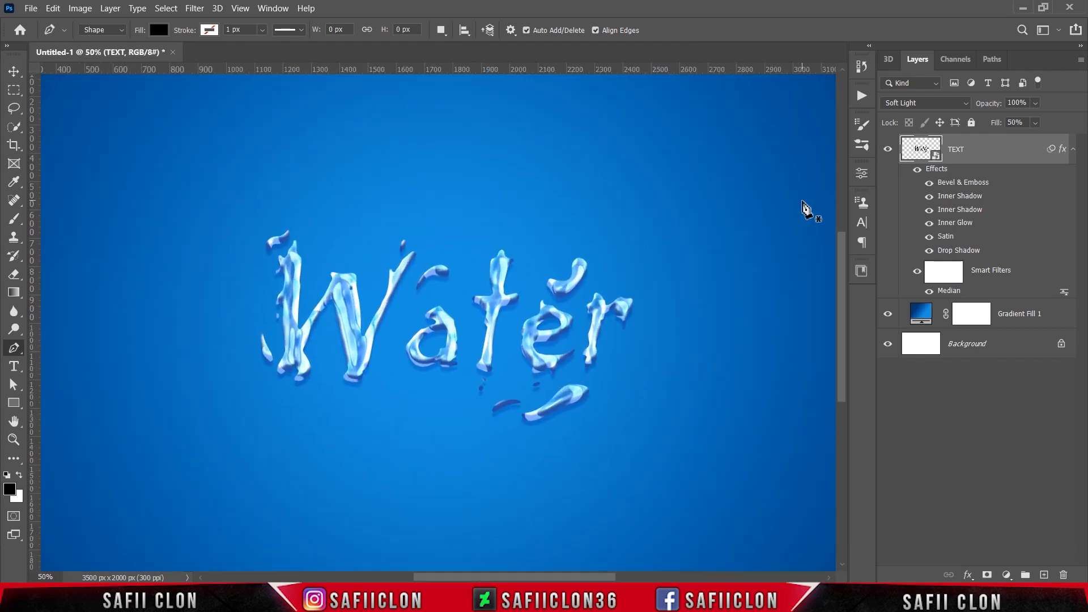
key("ctrl+minus")
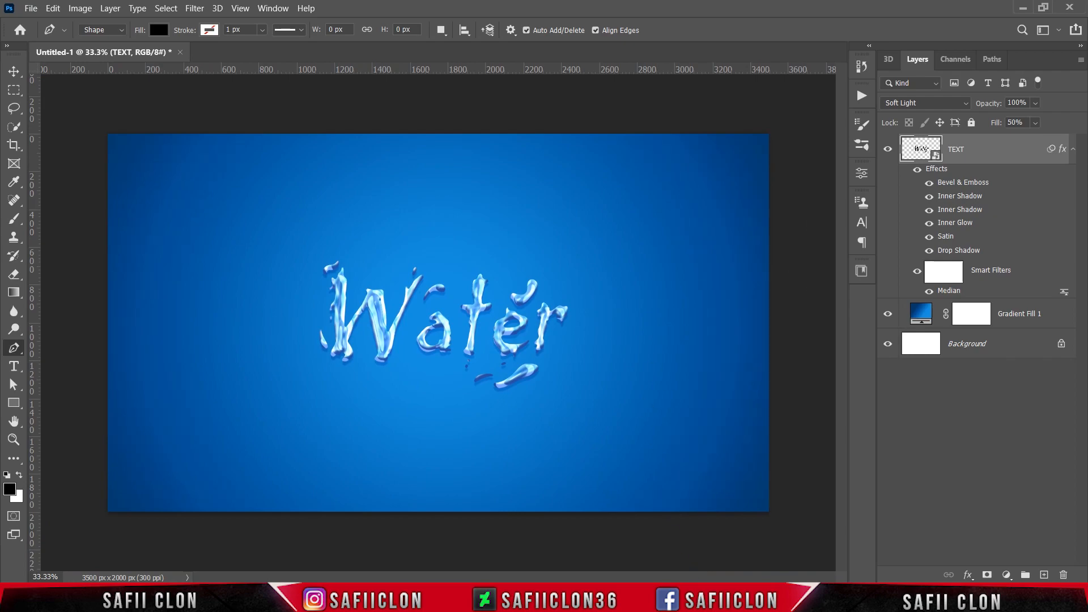